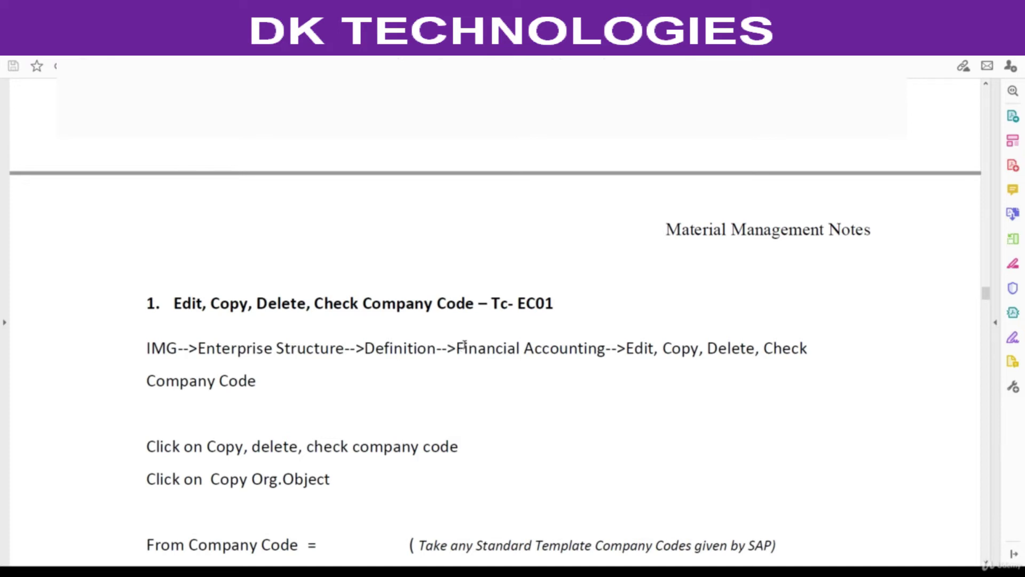
# - Go back to the Organization Structure diagram on page 10 of the Material Management notes
pyautogui.scroll(2, 508, 340)
pyautogui.moveTo(986, 292); pyautogui.dragTo(978, 234)
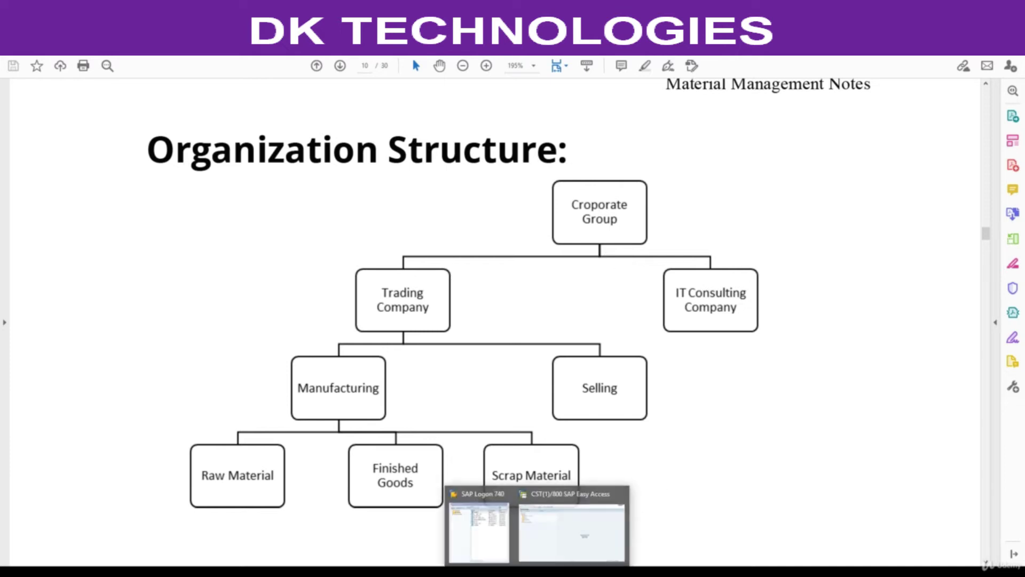
# - Switch to SAP Logon, open a system's logon screen from the Connections folder and examine the Client and User fields
pyautogui.click(570, 551)
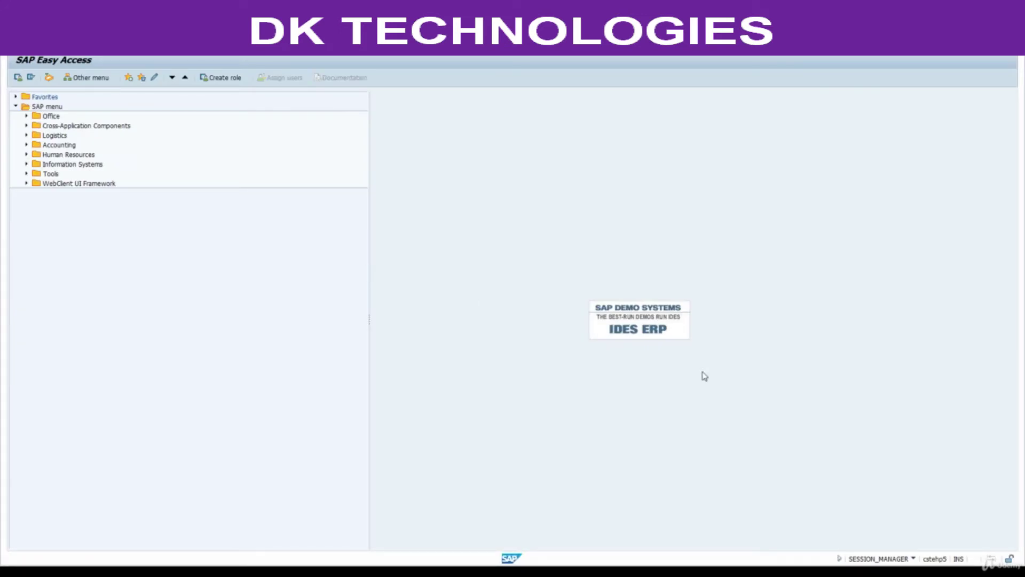
pyautogui.moveTo(533, 565)
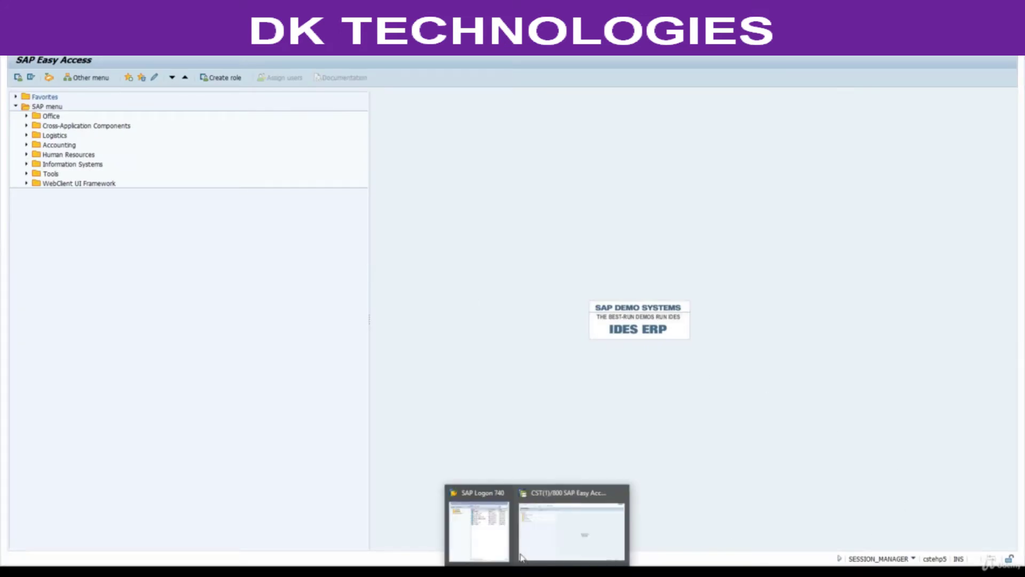
pyautogui.click(481, 518)
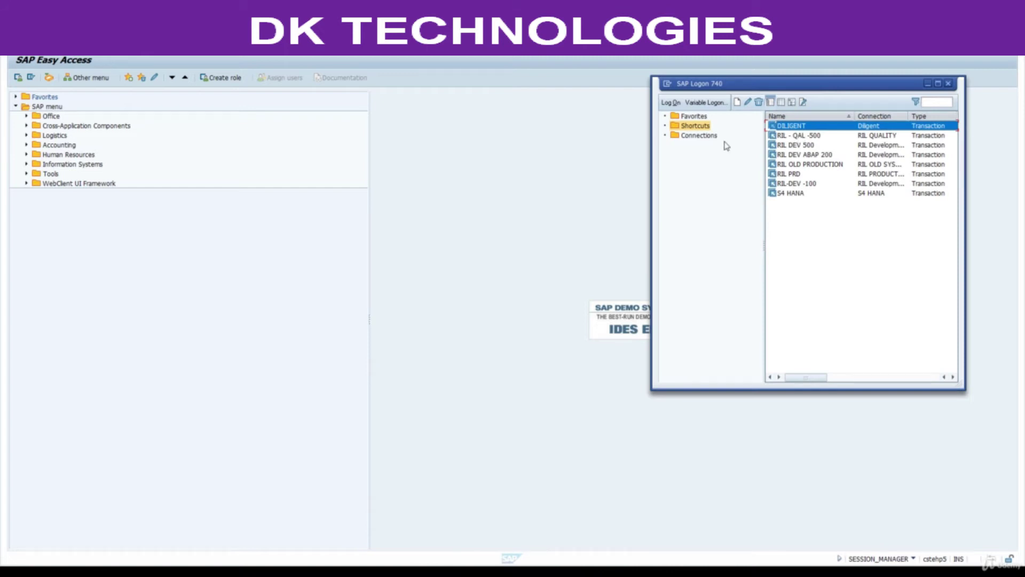
pyautogui.click(708, 136)
pyautogui.doubleClick(791, 136)
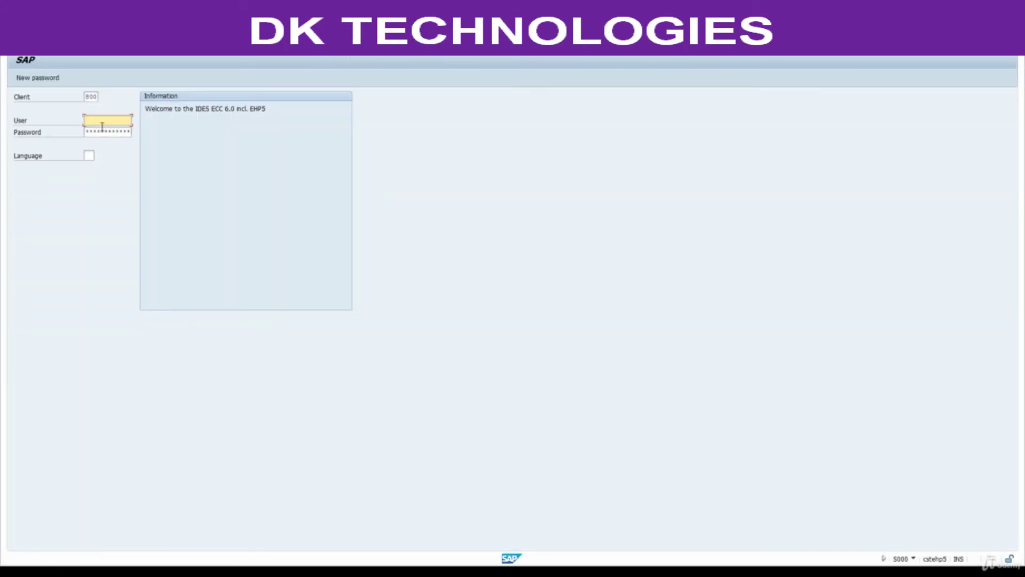
pyautogui.moveTo(85, 98); pyautogui.dragTo(104, 97)
pyautogui.click(114, 124)
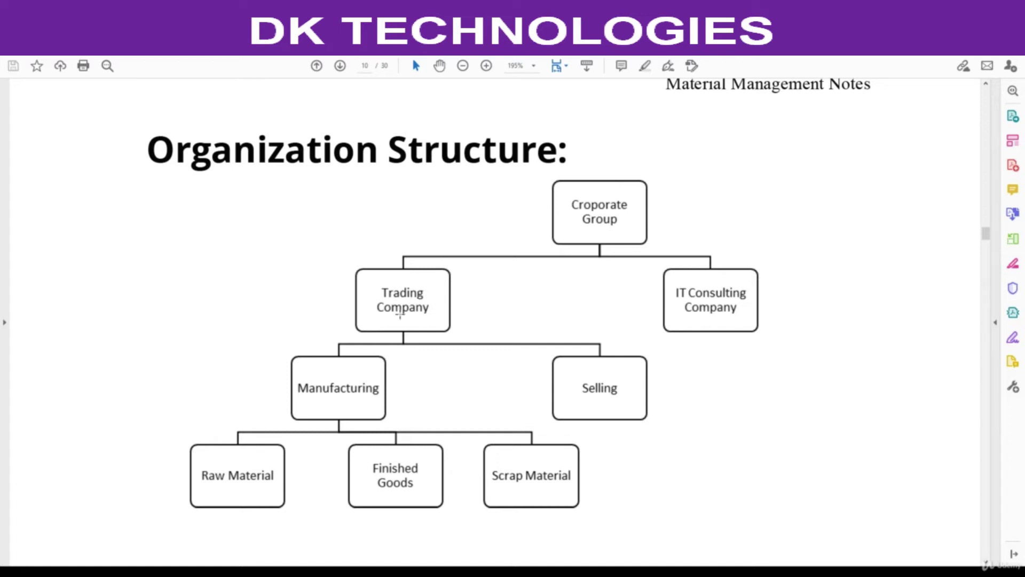
# - Read through the PDF notes to the "Edit, Copy, Delete, Check Company Code" section on page 14 and select its heading text
pyautogui.scroll(-15, 401, 314)
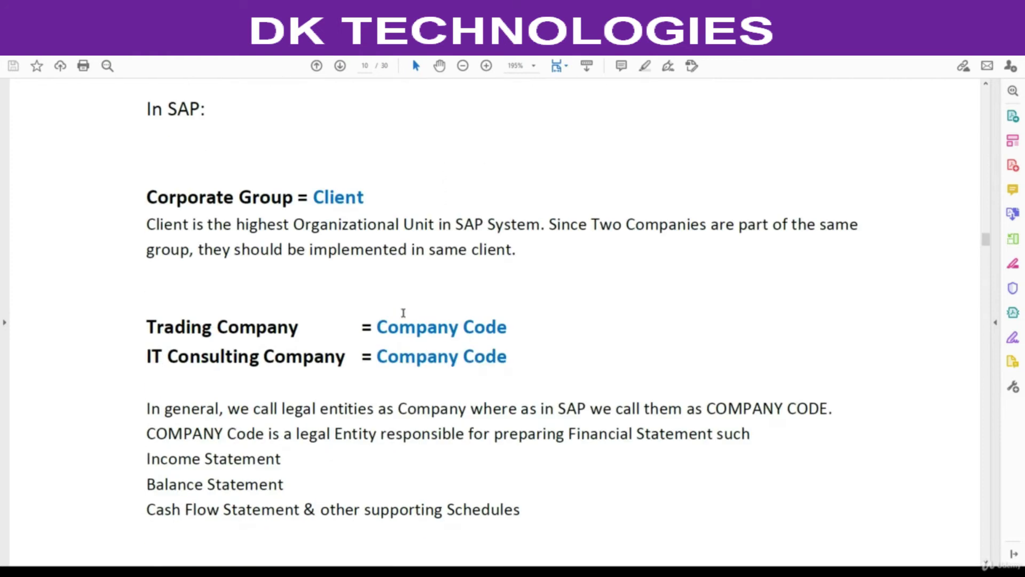
pyautogui.scroll(-20, 403, 315)
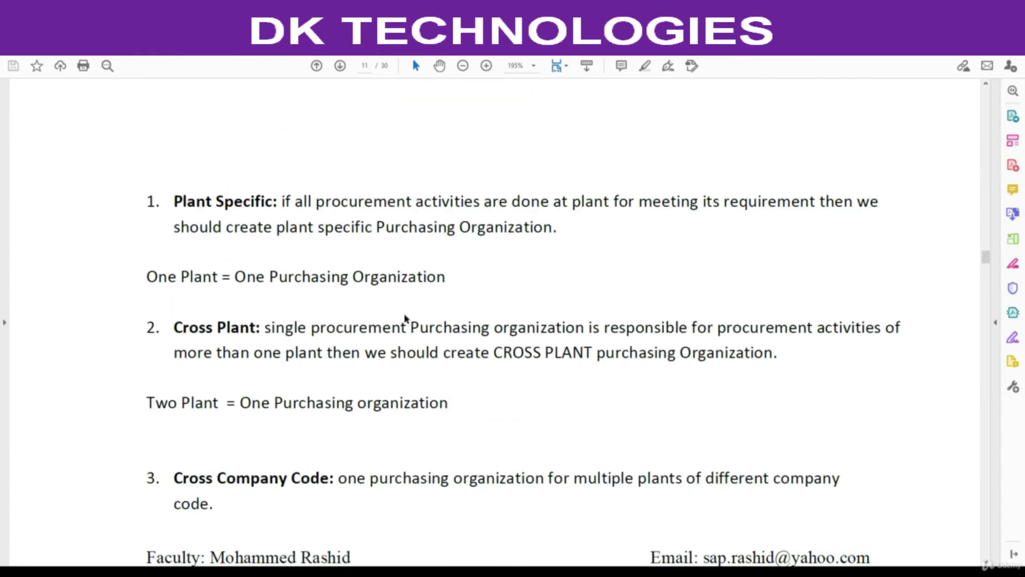
pyautogui.scroll(-15, 404, 318)
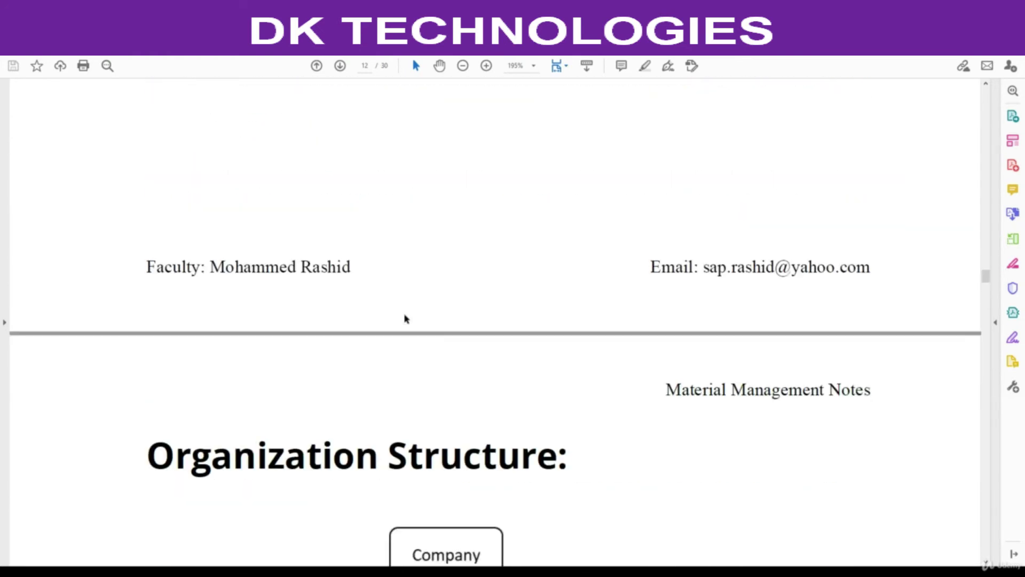
pyautogui.scroll(-20, 404, 318)
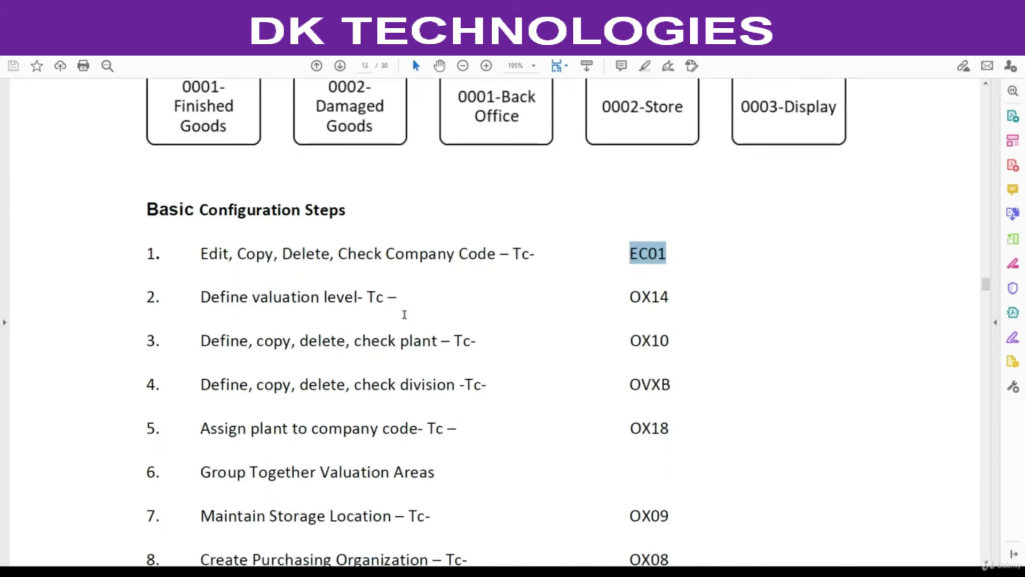
pyautogui.scroll(-15, 404, 315)
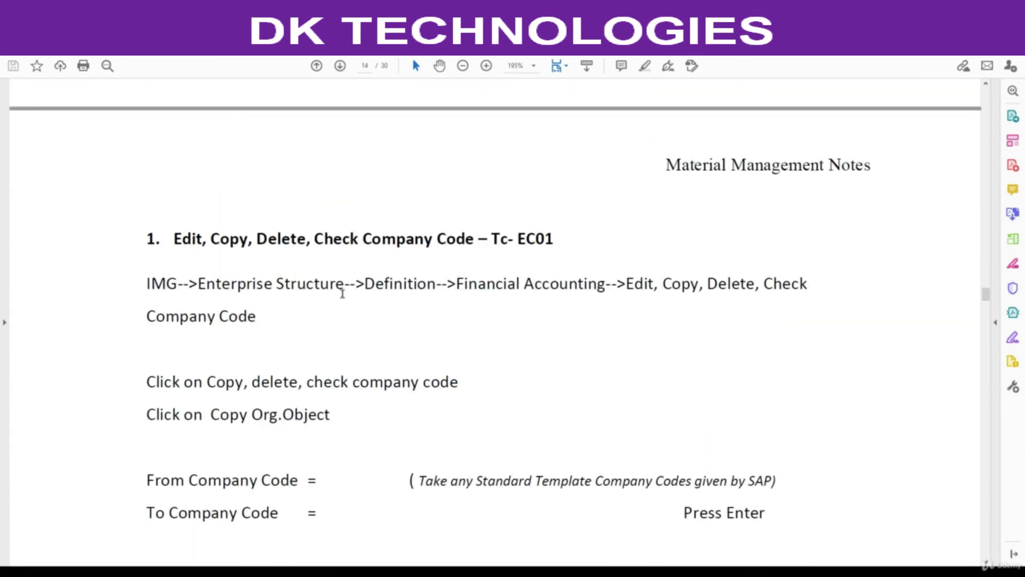
pyautogui.moveTo(175, 241); pyautogui.dragTo(452, 225)
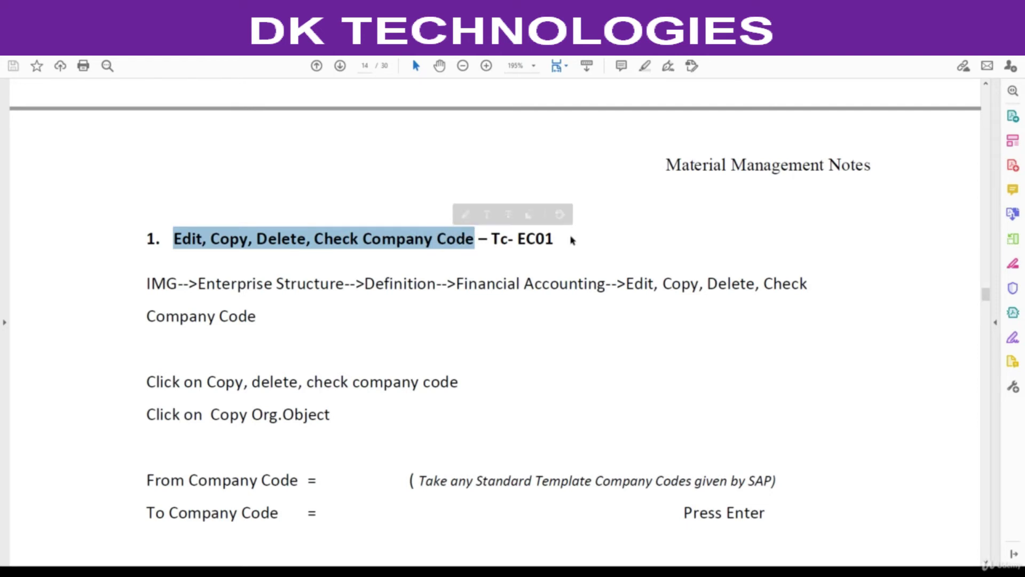
pyautogui.scroll(-1, 569, 241)
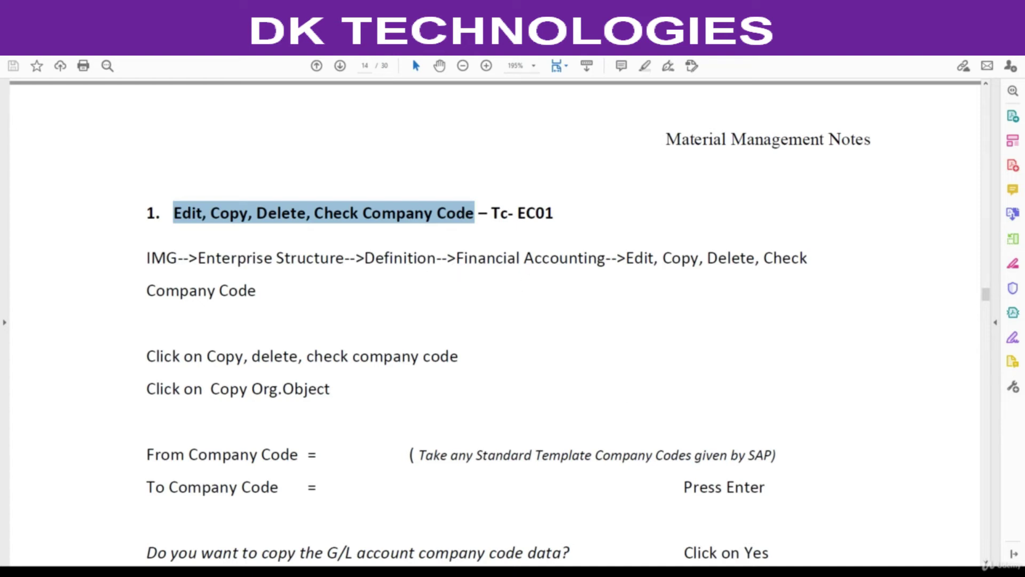
# - Switch to SAP Easy Access, run transaction SPRO and display the SAP Reference IMG
pyautogui.moveTo(538, 570)
pyautogui.click(541, 544)
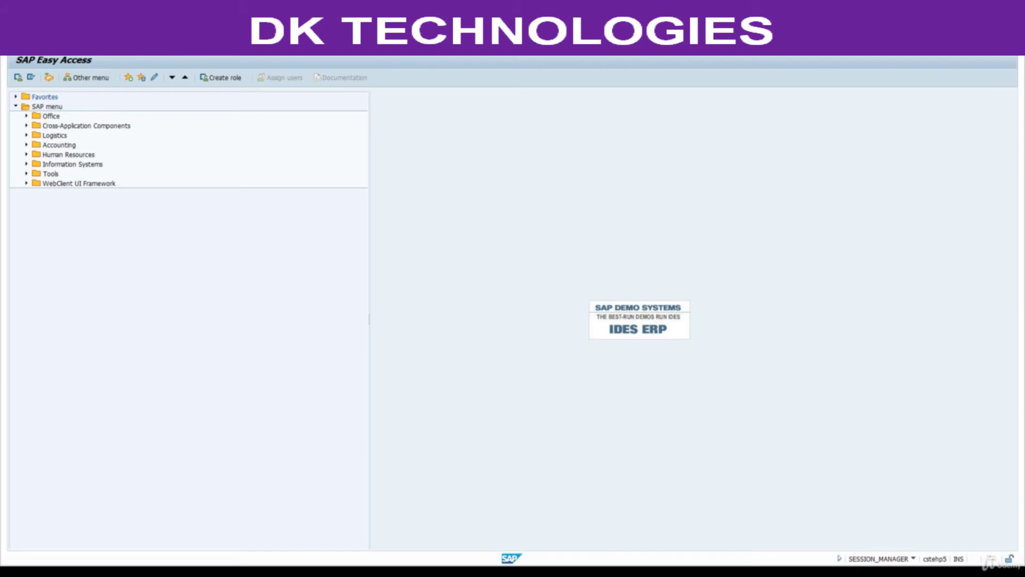
pyautogui.press('Return')
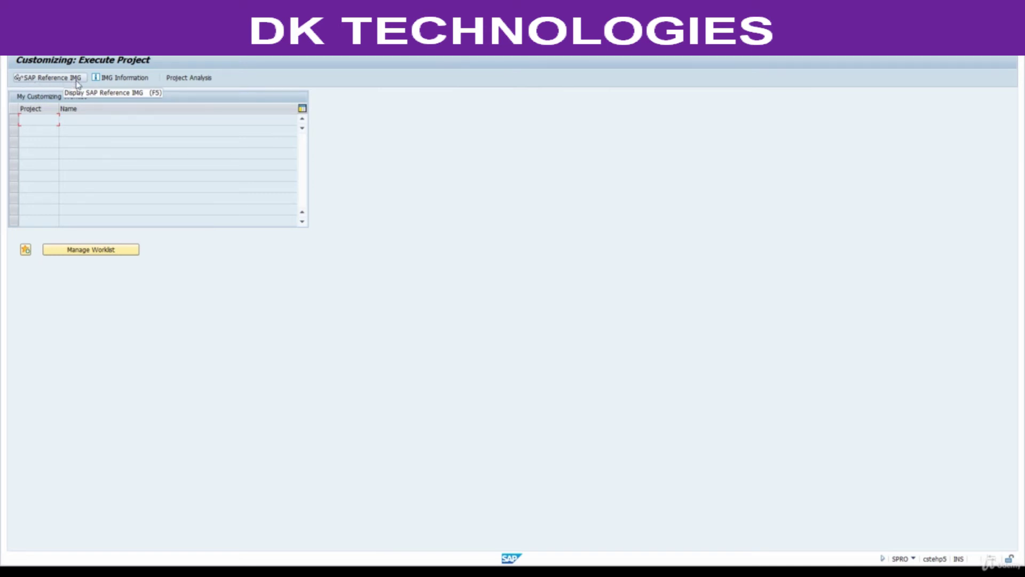
pyautogui.click(47, 84)
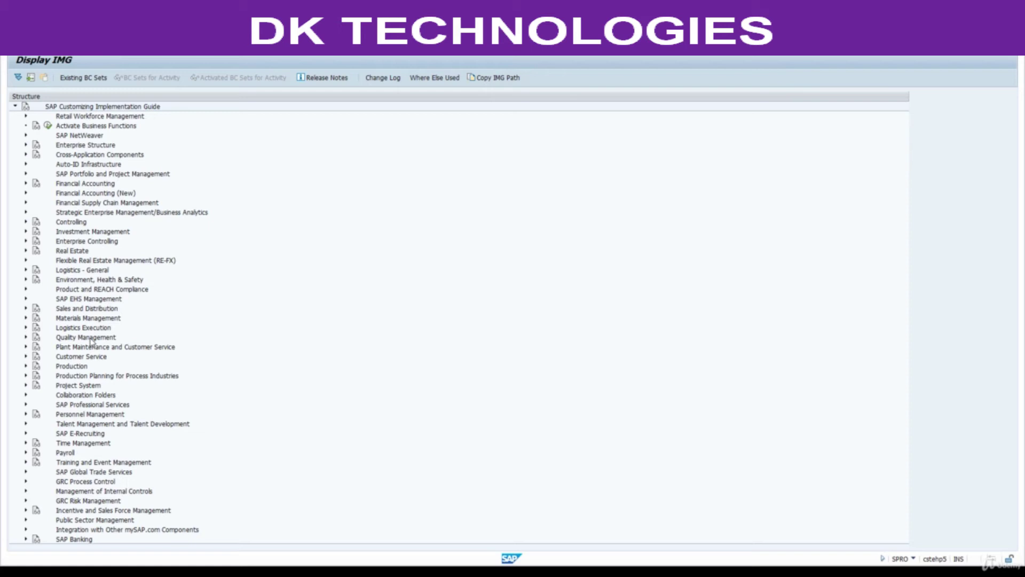
# - Examine the application areas in the Implementation Guide from Financial Accounting to Personnel Management, then expand the top-level Financial Accounting node
pyautogui.click(92, 184)
pyautogui.click(95, 194)
pyautogui.click(95, 204)
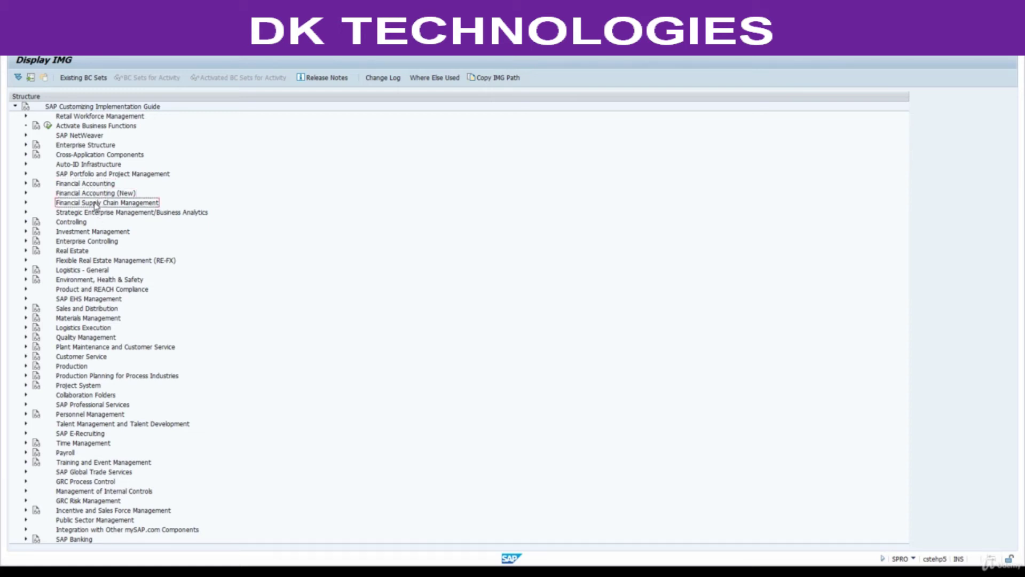
pyautogui.click(77, 222)
pyautogui.click(89, 233)
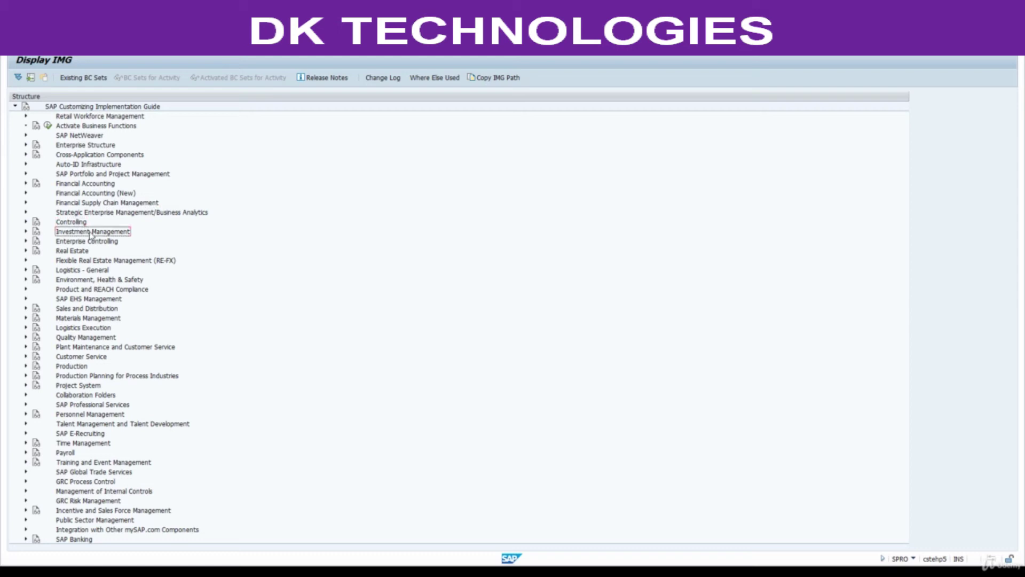
pyautogui.click(85, 252)
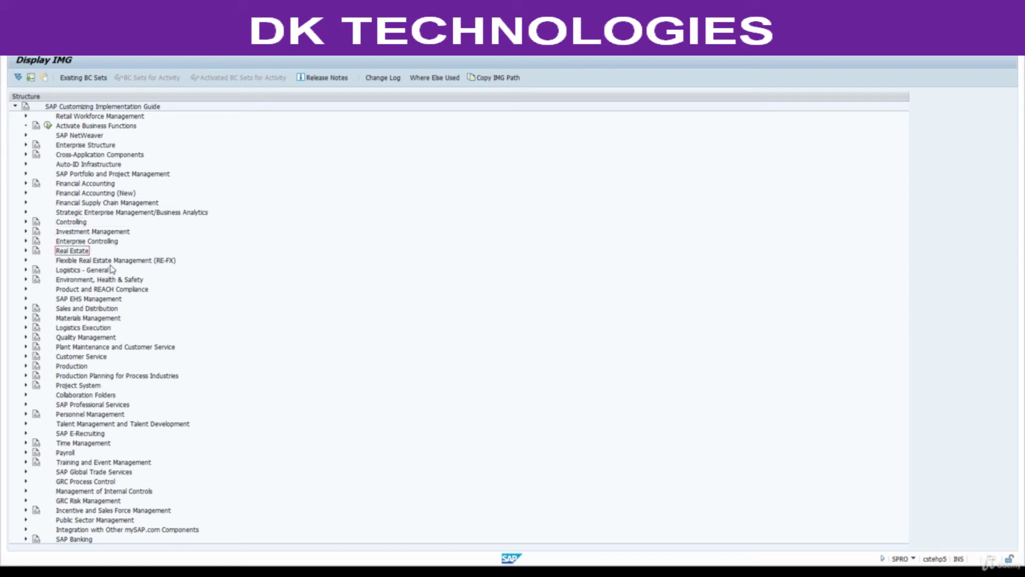
pyautogui.click(86, 309)
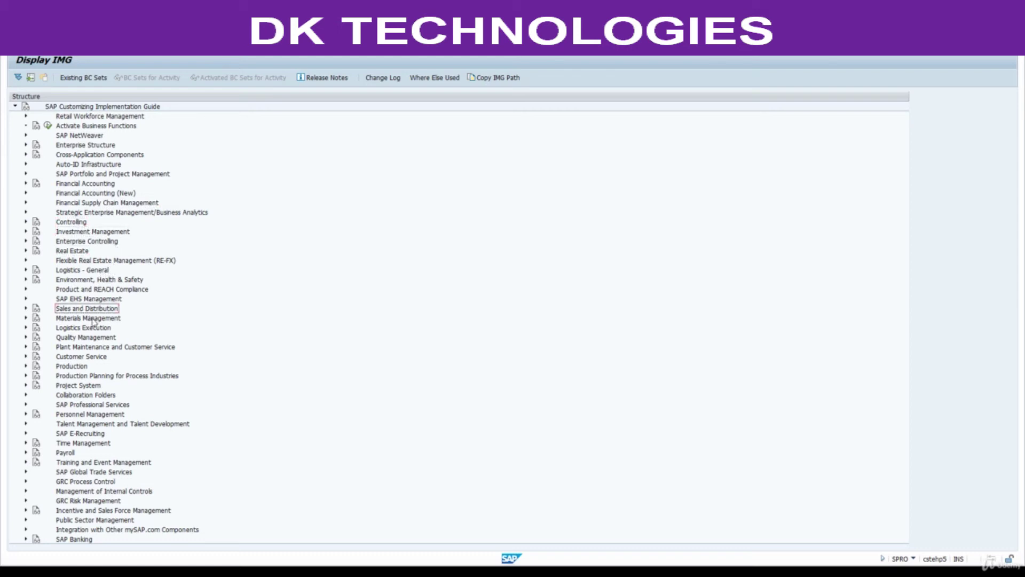
pyautogui.click(93, 319)
pyautogui.click(92, 338)
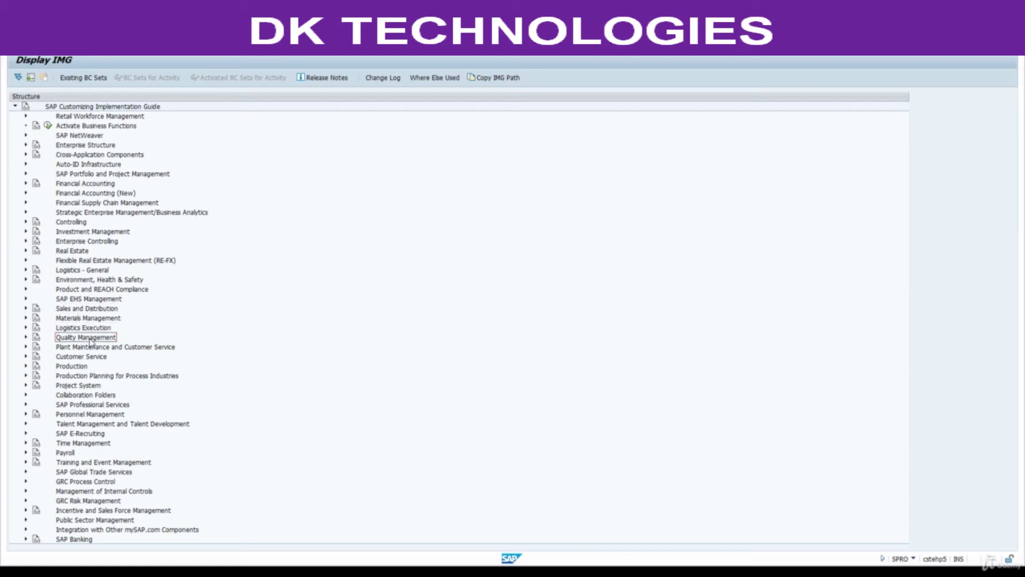
pyautogui.click(99, 348)
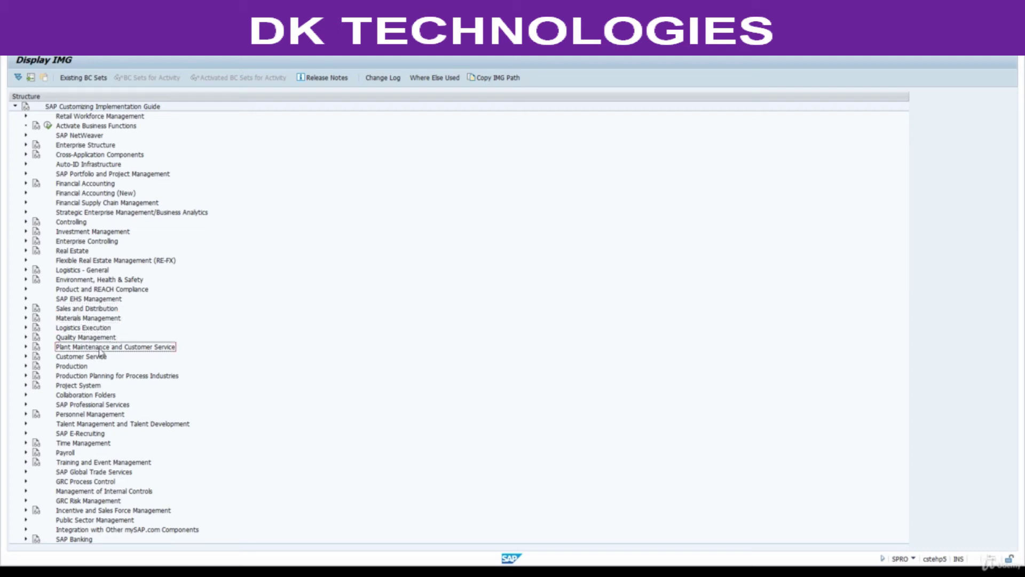
pyautogui.click(82, 367)
pyautogui.click(84, 387)
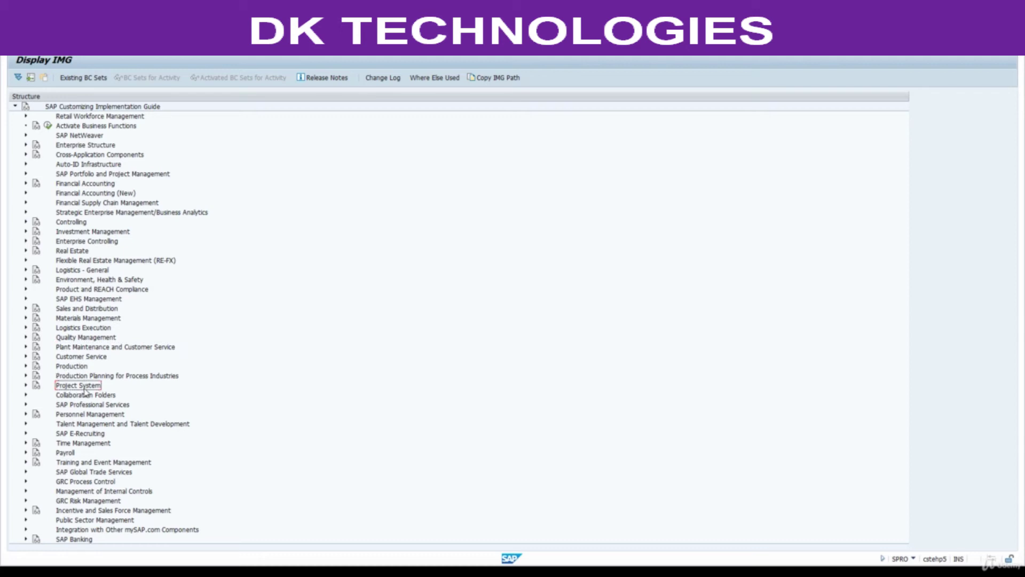
pyautogui.click(88, 415)
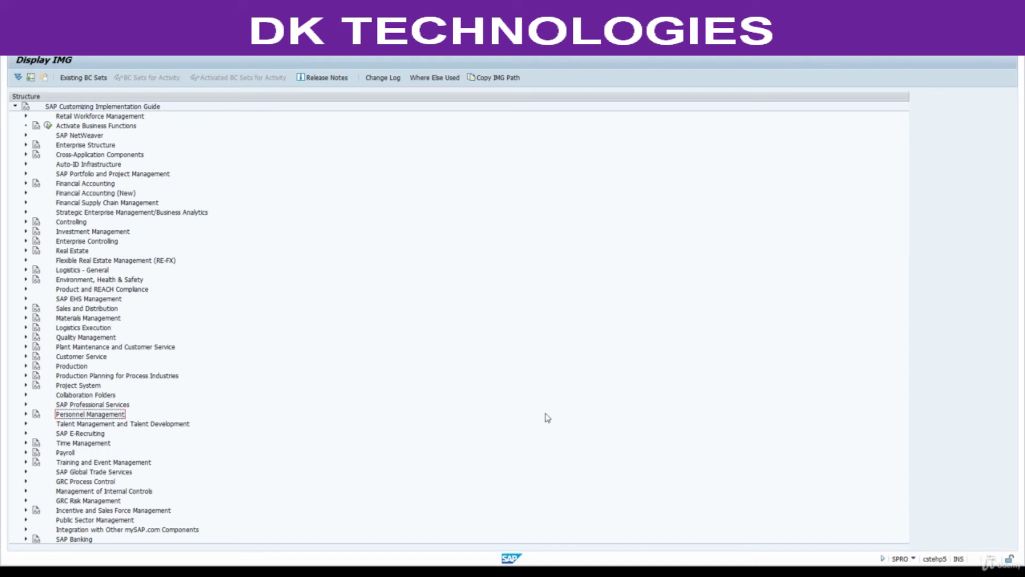
pyautogui.click(25, 184)
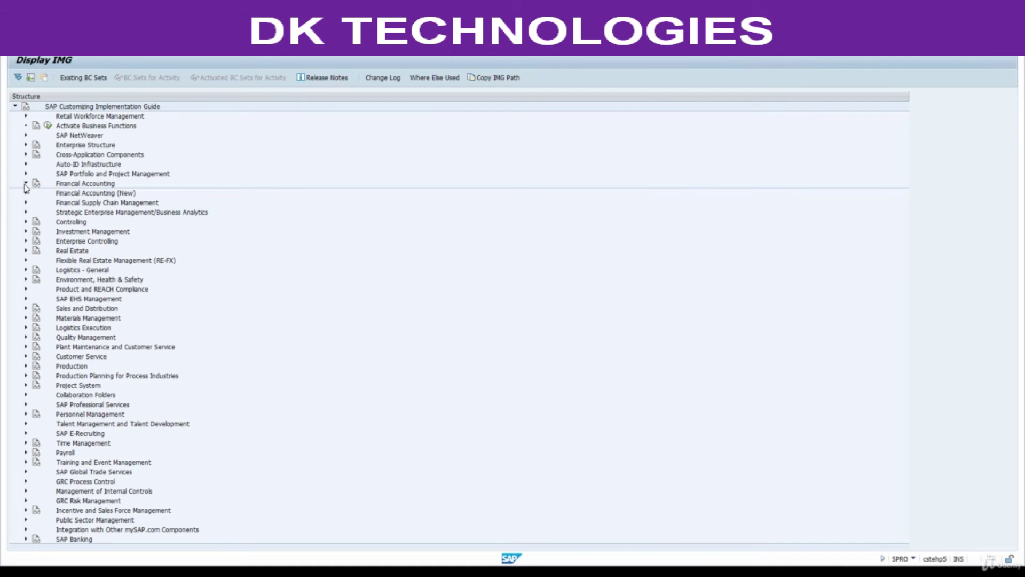
# - Switch to the PDF notes and examine the company code heading and its transaction code EC01
pyautogui.click(583, 571)
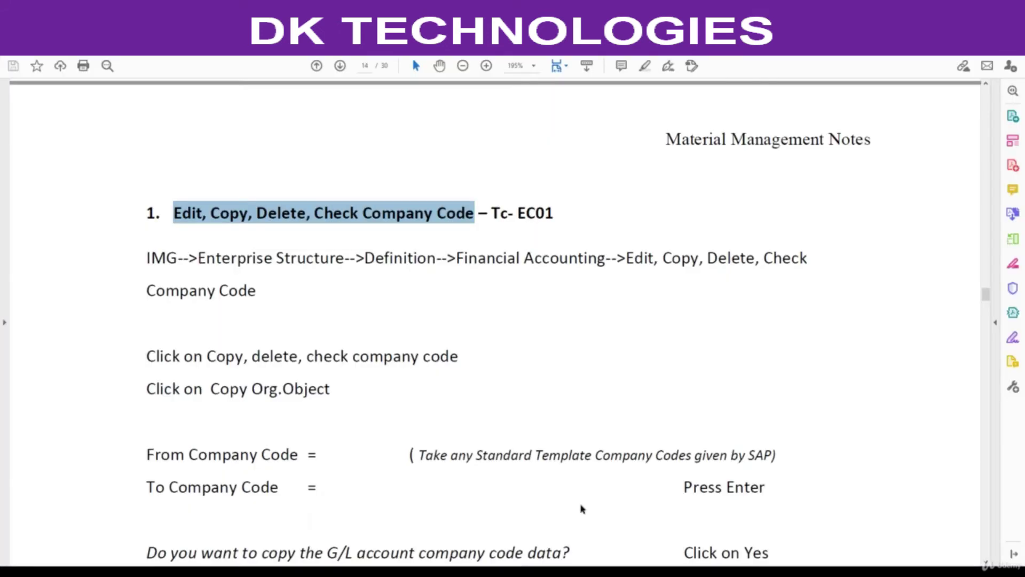
pyautogui.moveTo(522, 212); pyautogui.dragTo(554, 213)
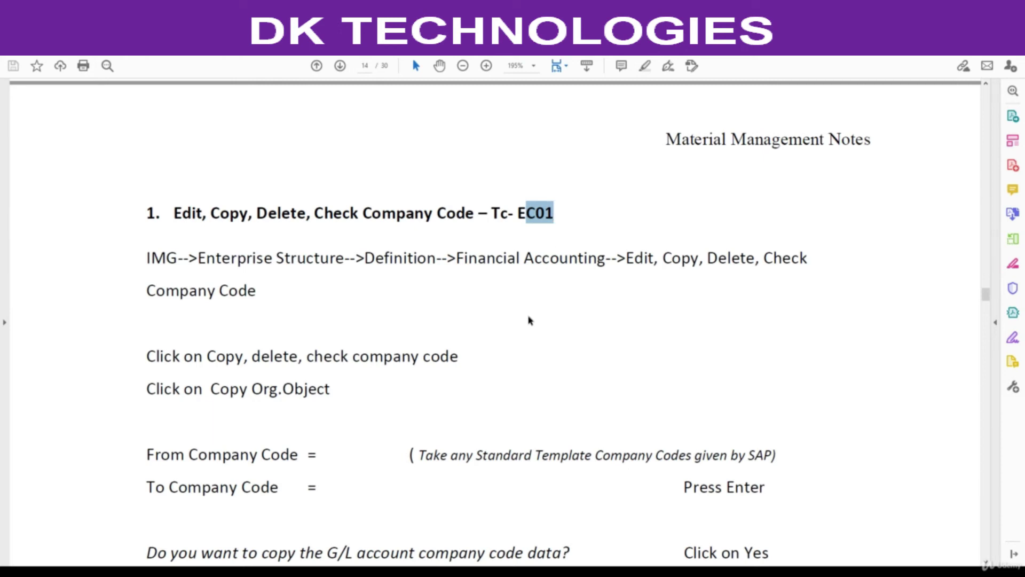
pyautogui.moveTo(179, 213); pyautogui.dragTo(474, 219)
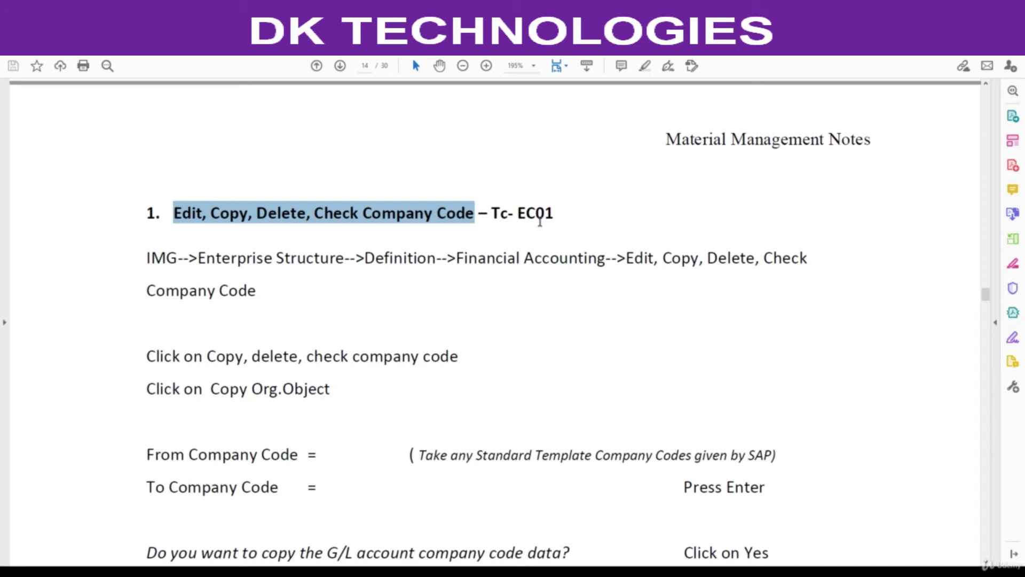
pyautogui.moveTo(518, 213); pyautogui.dragTo(554, 213)
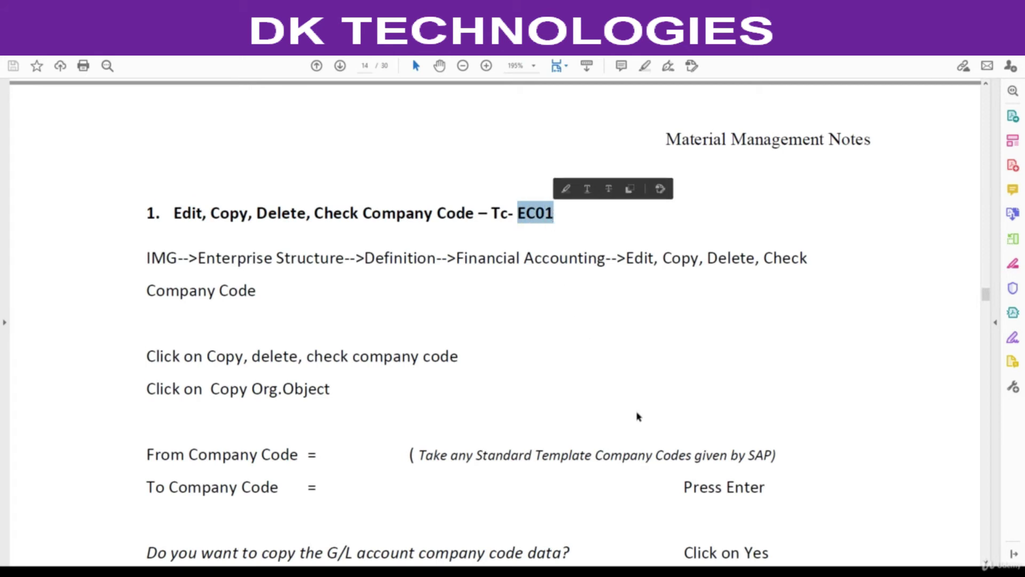
# - Switch back to SAP, collapse the top-level Financial Accounting node and expand Enterprise Structure, Definition, Financial Accounting in the IMG
pyautogui.moveTo(536, 571)
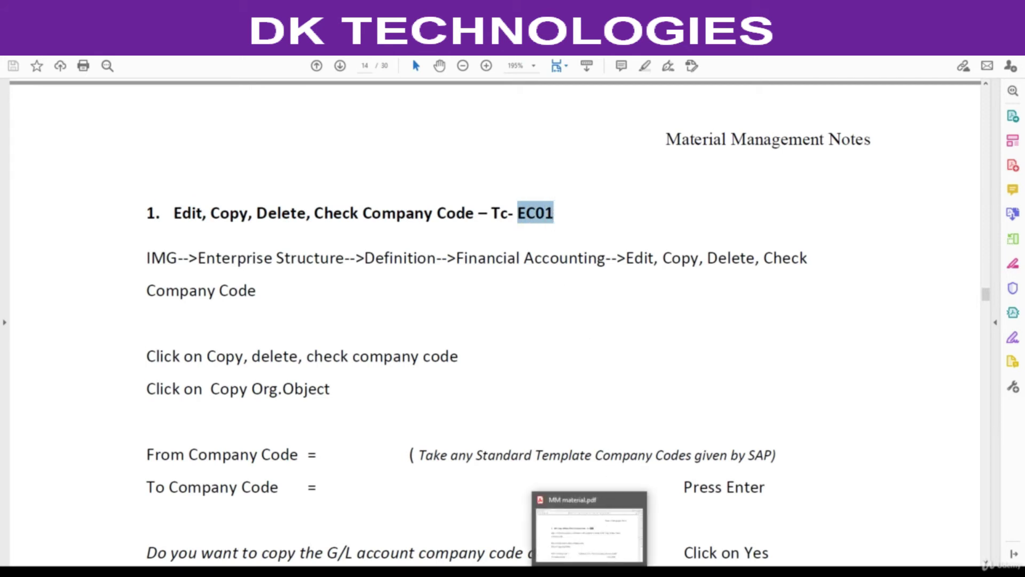
pyautogui.click(515, 539)
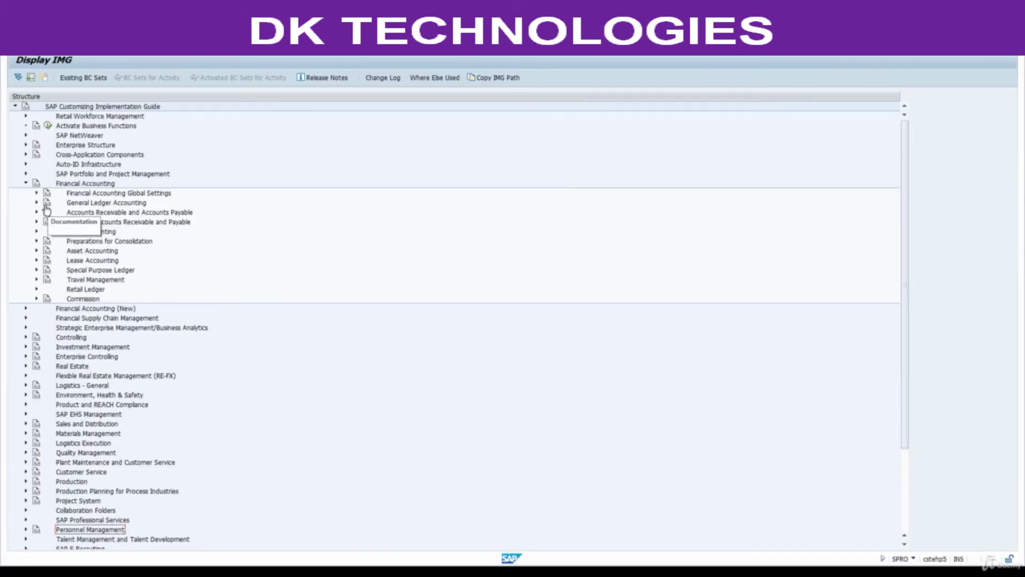
pyautogui.click(25, 183)
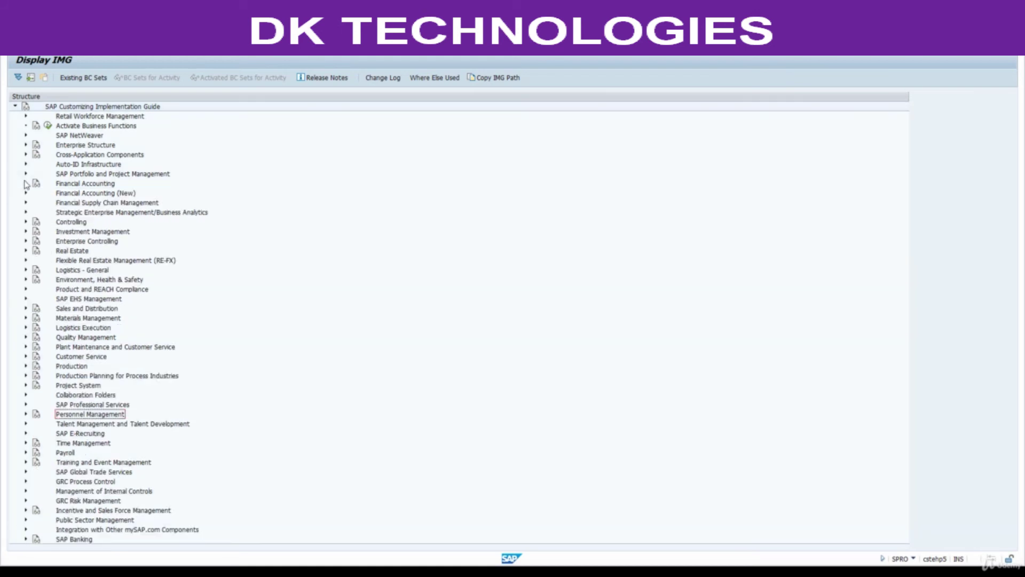
pyautogui.click(26, 145)
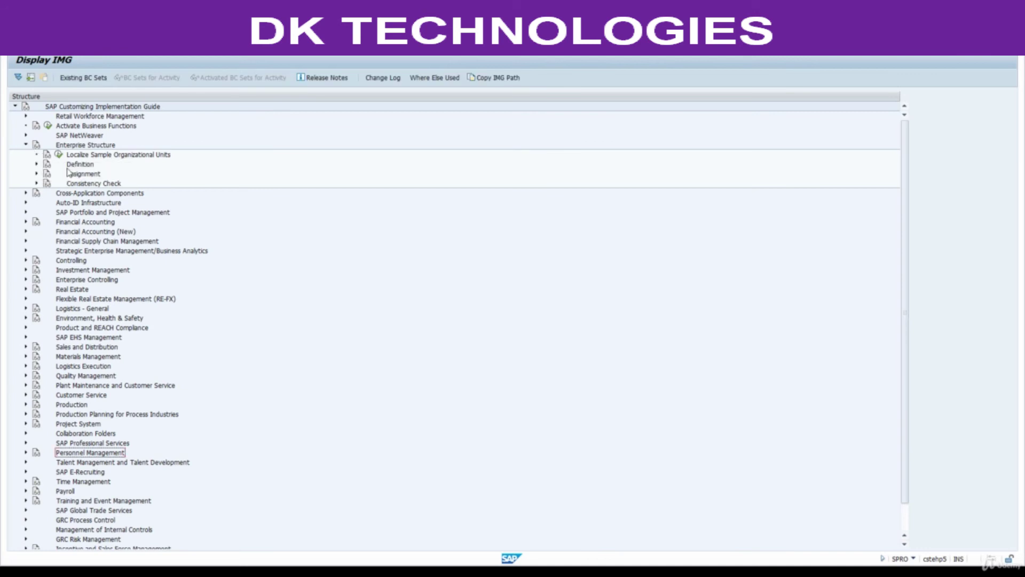
pyautogui.click(36, 164)
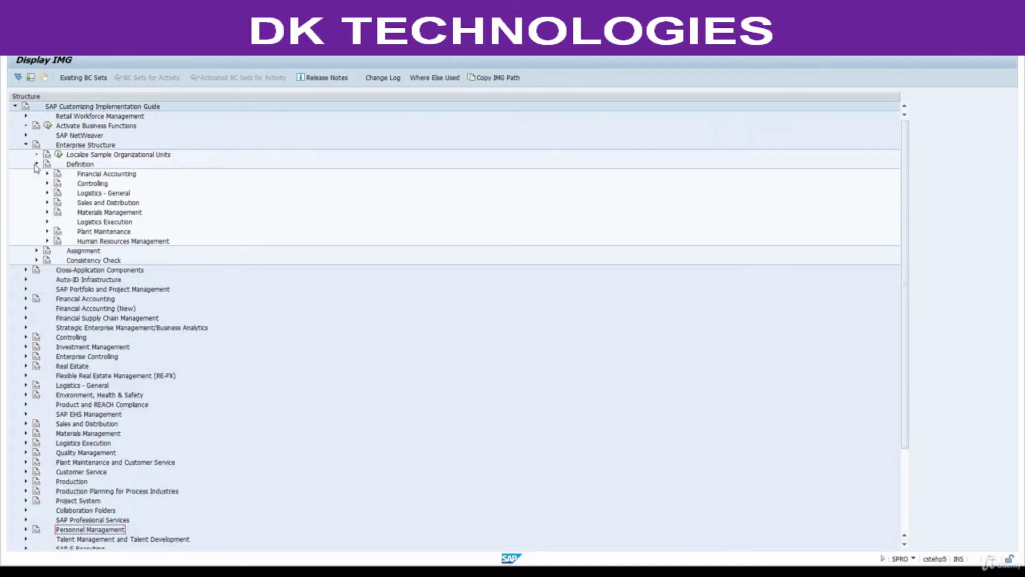
pyautogui.click(47, 173)
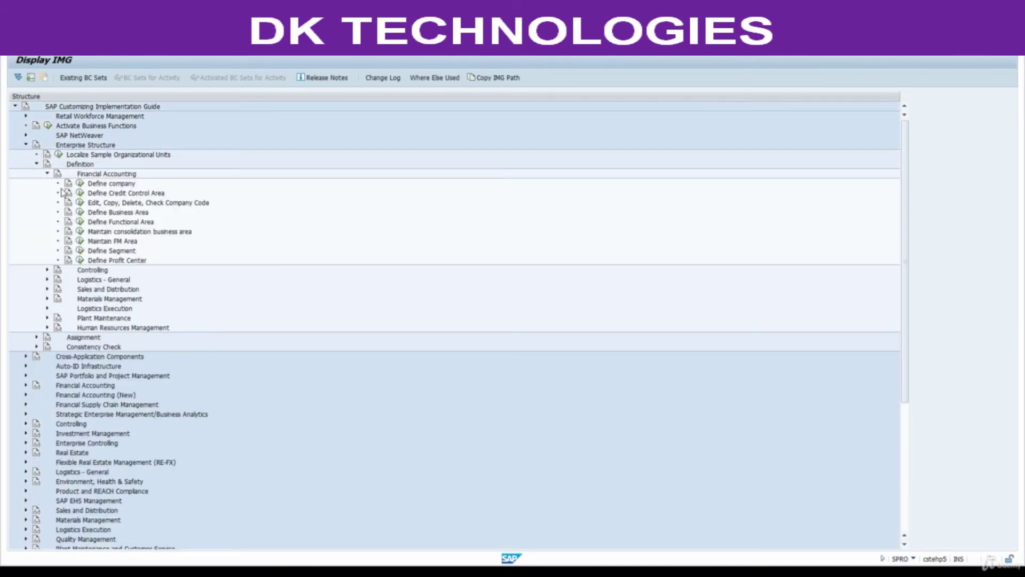
# - Trace the IMG path from Enterprise Structure through Definition and Financial Accounting to the Edit, Copy, Delete, Check Company Code activity
pyautogui.click(101, 205)
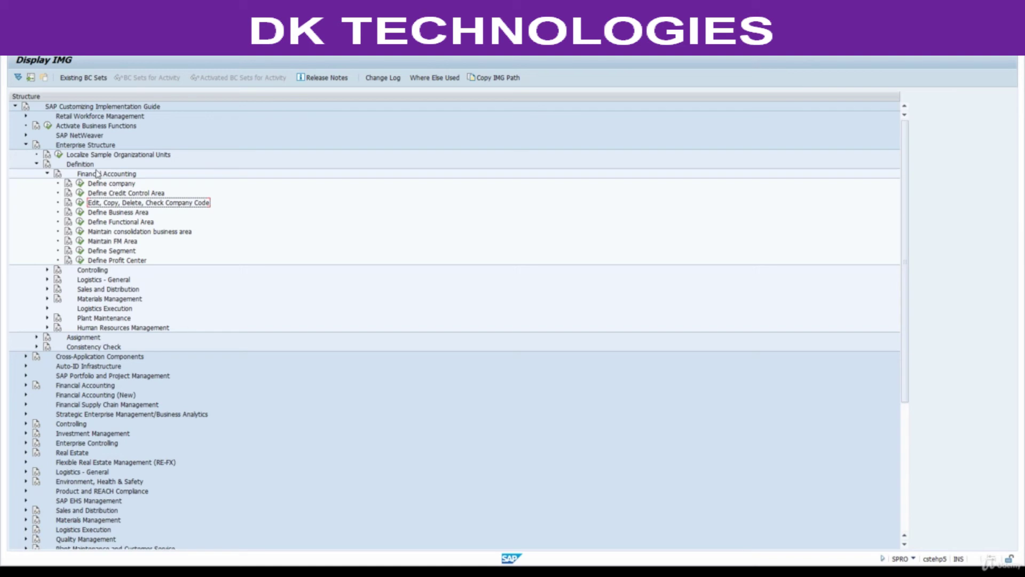
pyautogui.click(69, 146)
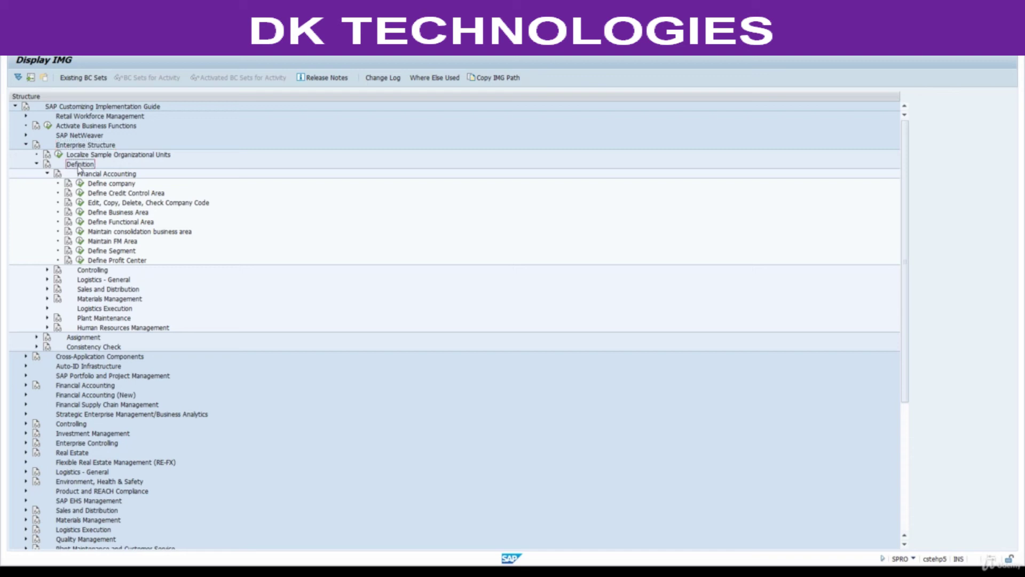
pyautogui.click(94, 175)
pyautogui.click(115, 204)
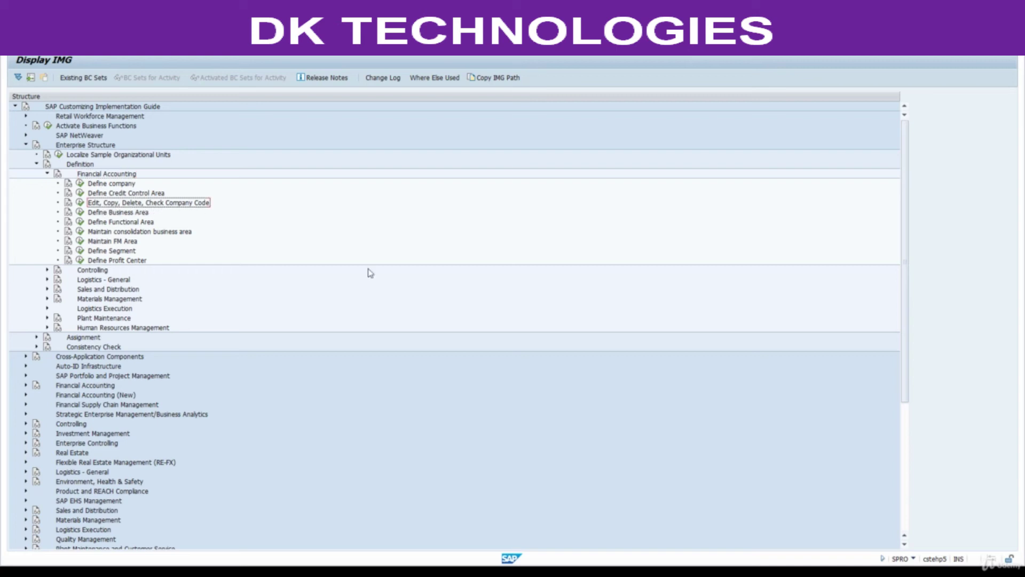
# - Switch to the PDF notes and examine the IMG path for the company code activity along with its transaction code EC01
pyautogui.click(593, 571)
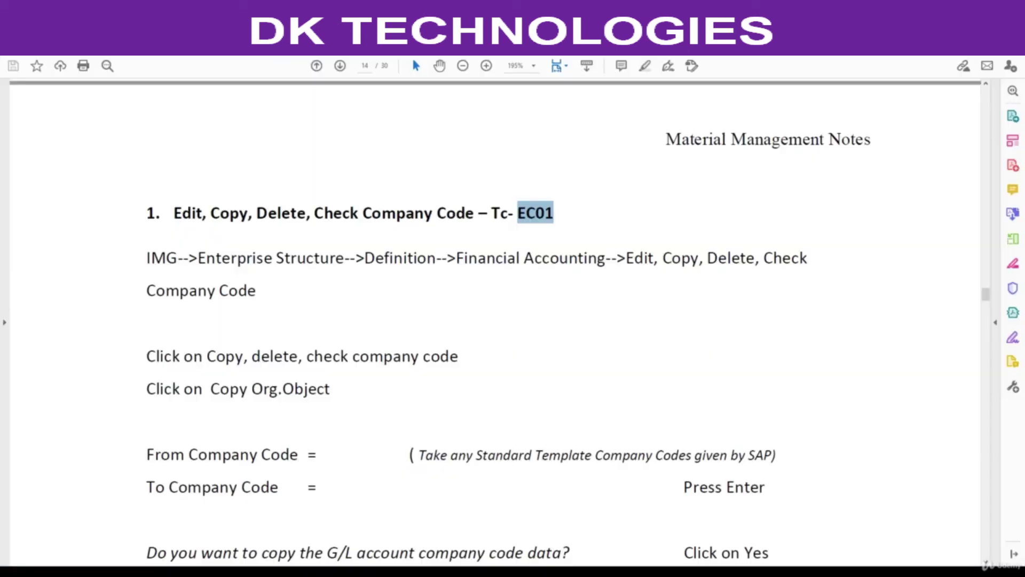
pyautogui.moveTo(147, 258); pyautogui.dragTo(177, 260)
pyautogui.click(229, 259)
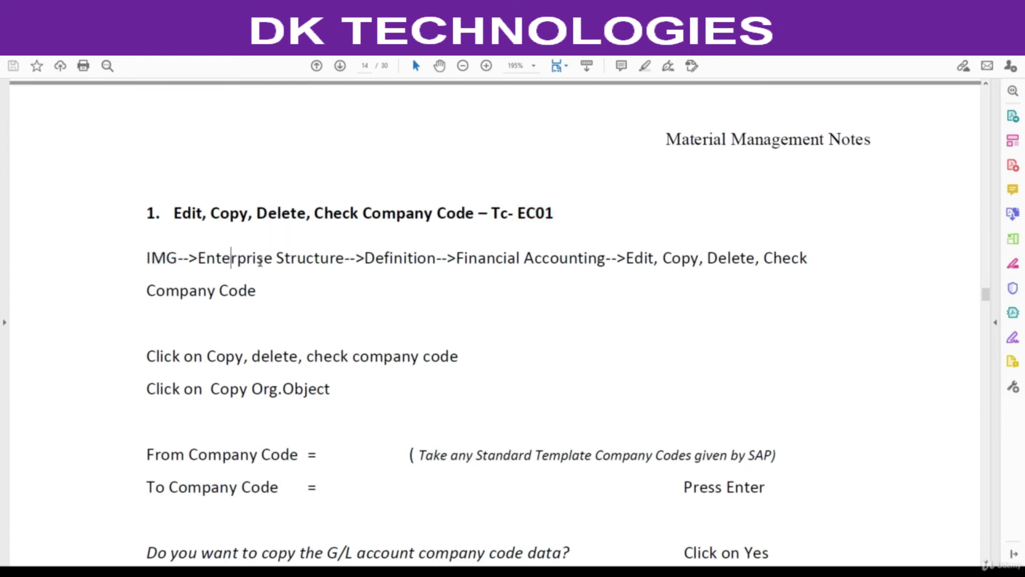
pyautogui.click(418, 259)
pyautogui.click(534, 258)
pyautogui.moveTo(626, 258); pyautogui.dragTo(809, 252)
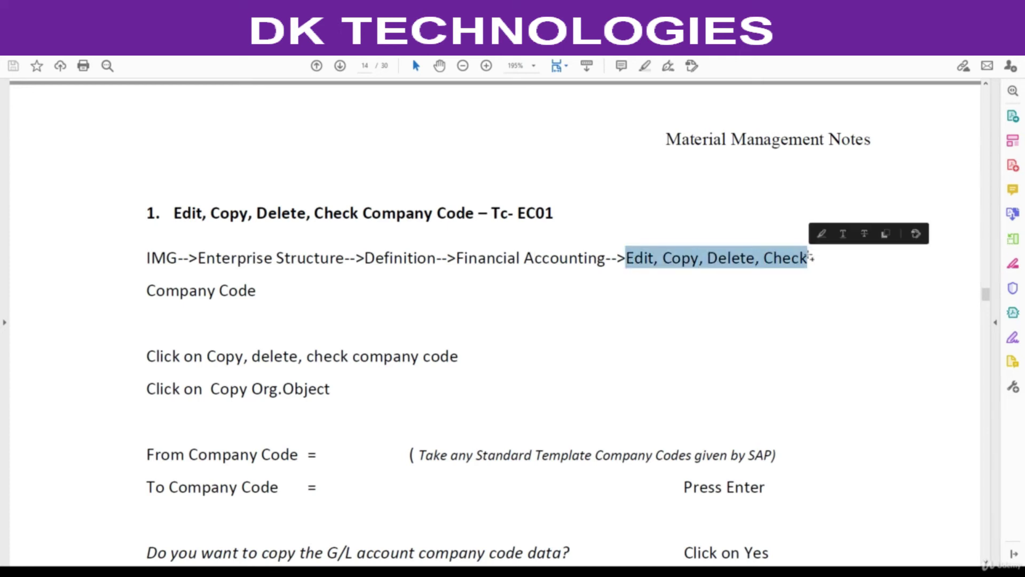
pyautogui.moveTo(146, 258); pyautogui.dragTo(296, 304)
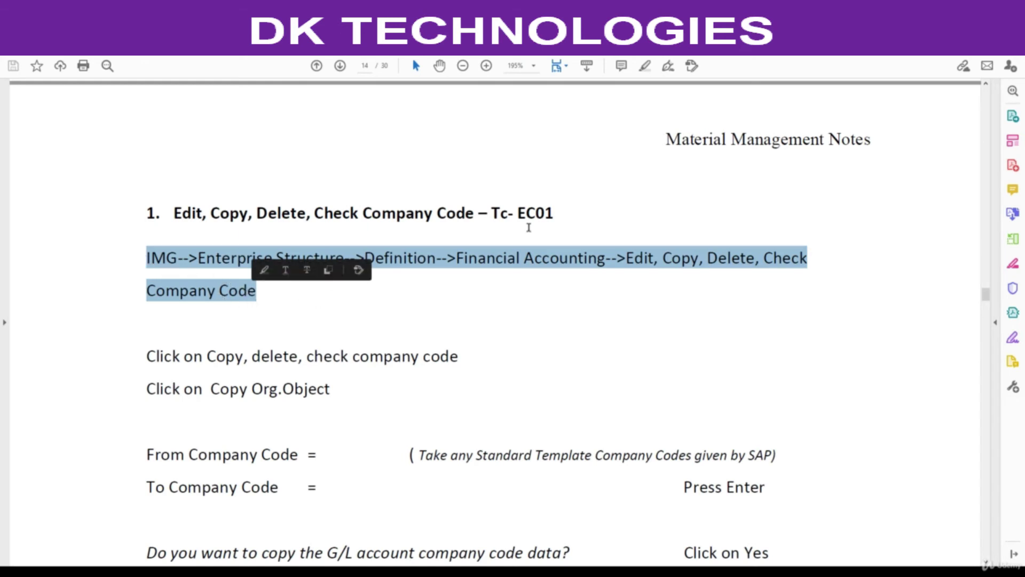
pyautogui.moveTo(526, 212); pyautogui.dragTo(559, 205)
pyautogui.click(518, 213)
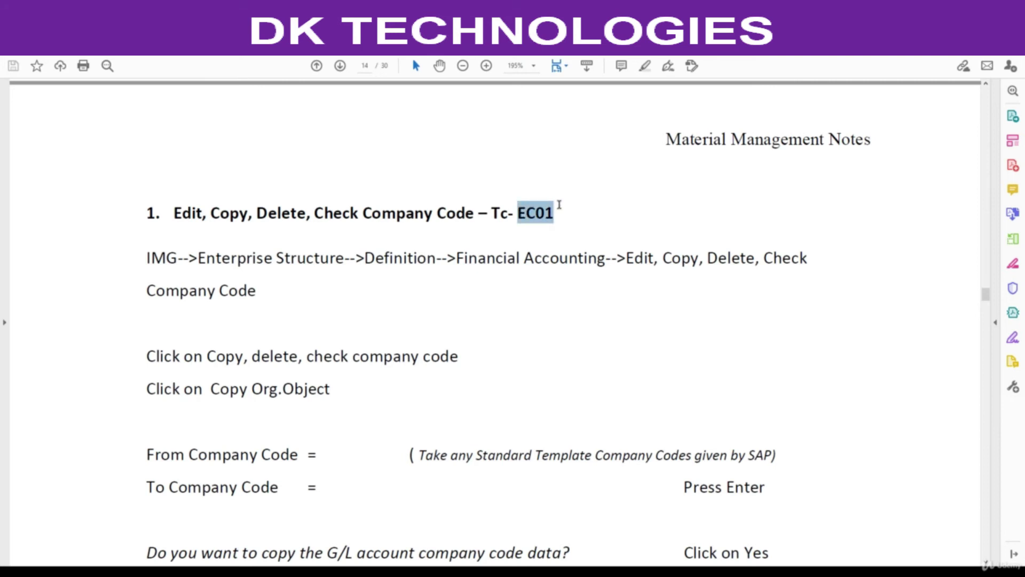
pyautogui.click(409, 299)
# - Examine the notes on the From and To Company Code entries and the questions to answer during the copy
pyautogui.scroll(-1, 404, 283)
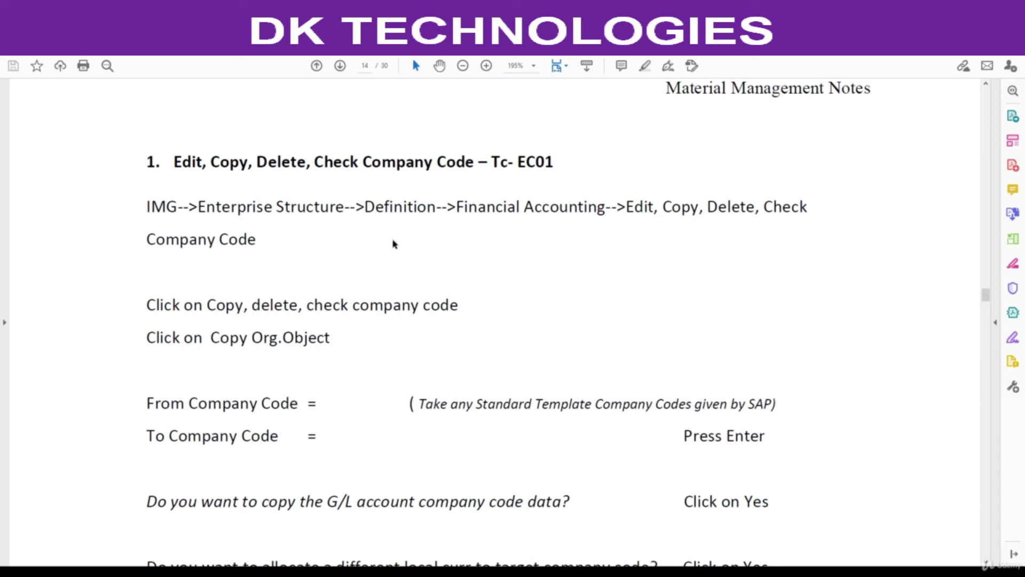
pyautogui.scroll(-2, 393, 244)
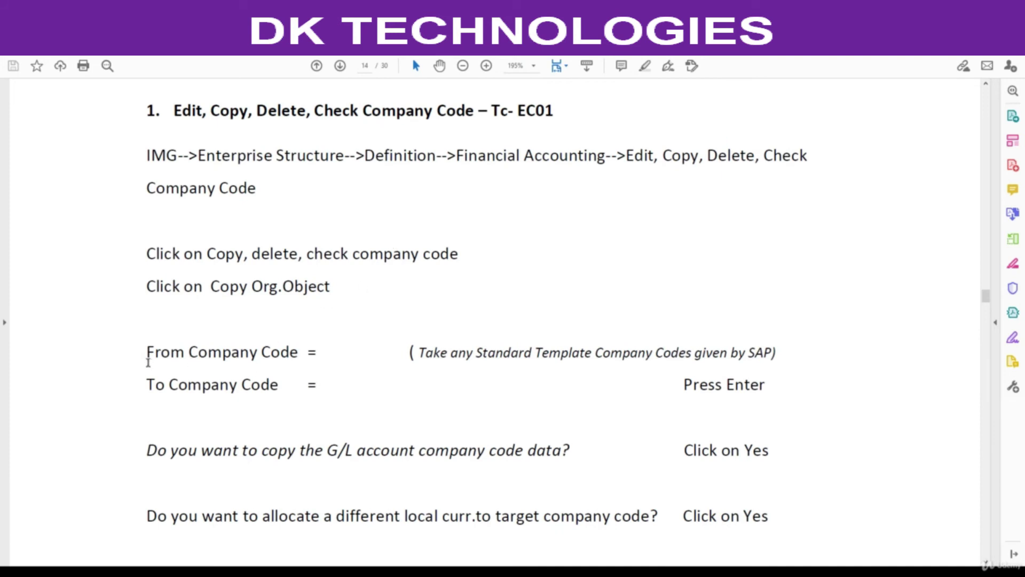
pyautogui.moveTo(146, 354); pyautogui.dragTo(279, 353)
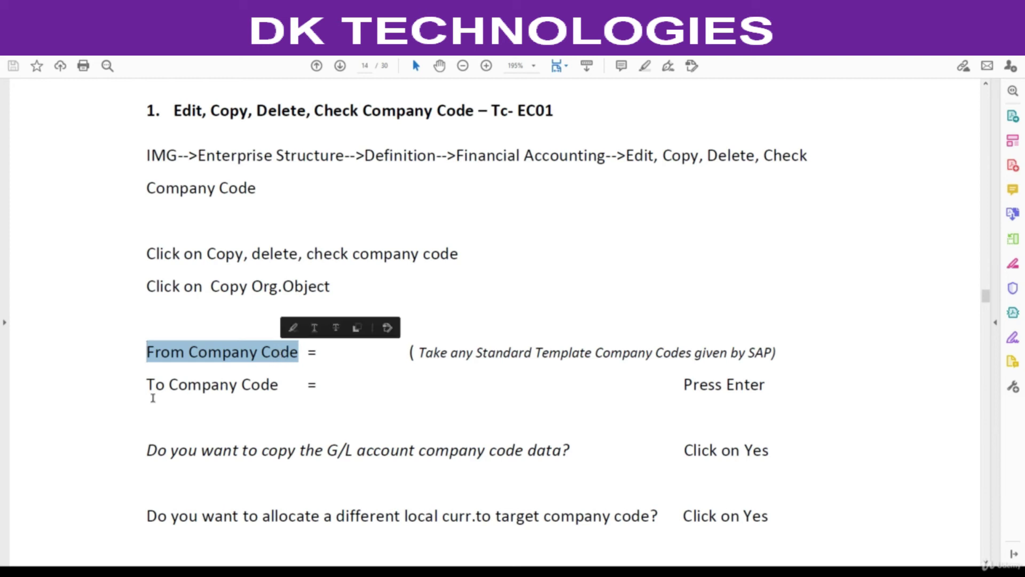
pyautogui.moveTo(146, 382); pyautogui.dragTo(261, 384)
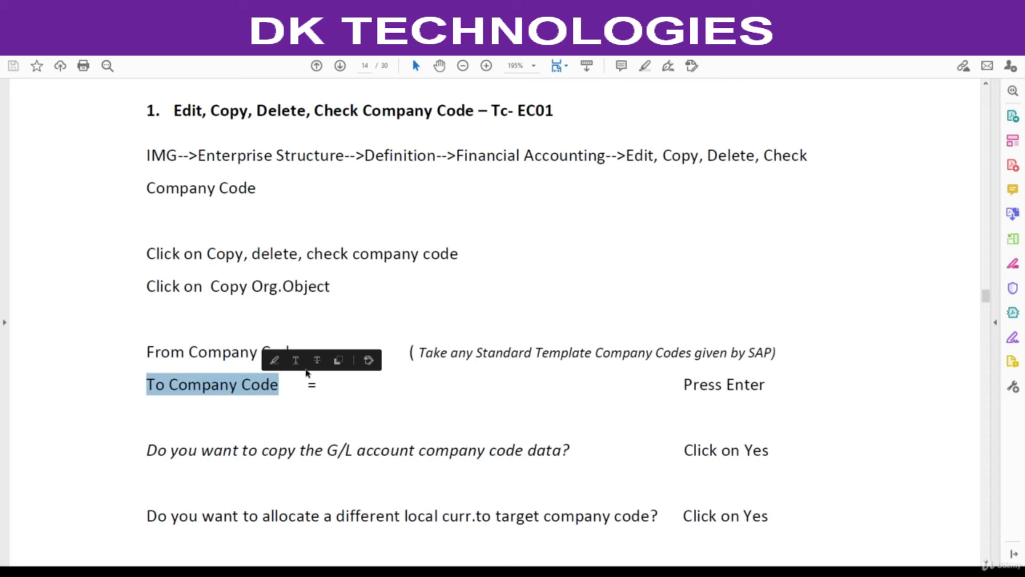
pyautogui.click(408, 351)
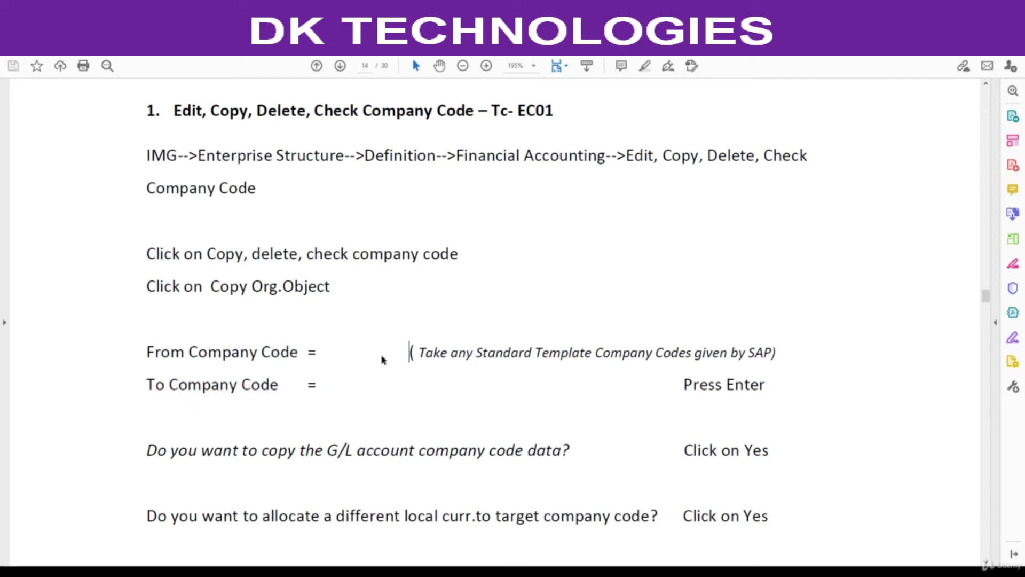
pyautogui.click(320, 385)
pyautogui.scroll(-2, 369, 388)
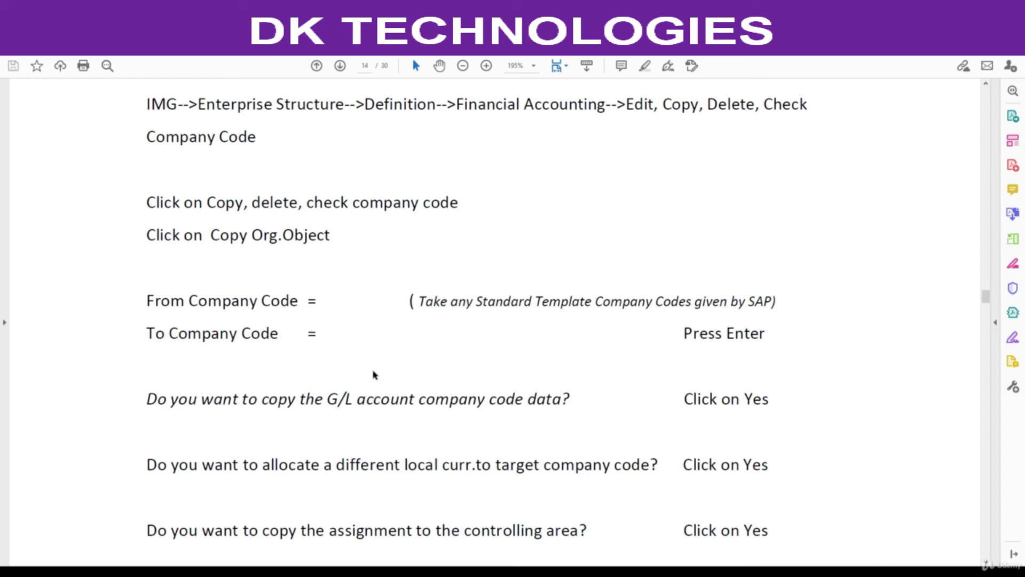
pyautogui.scroll(2, 373, 374)
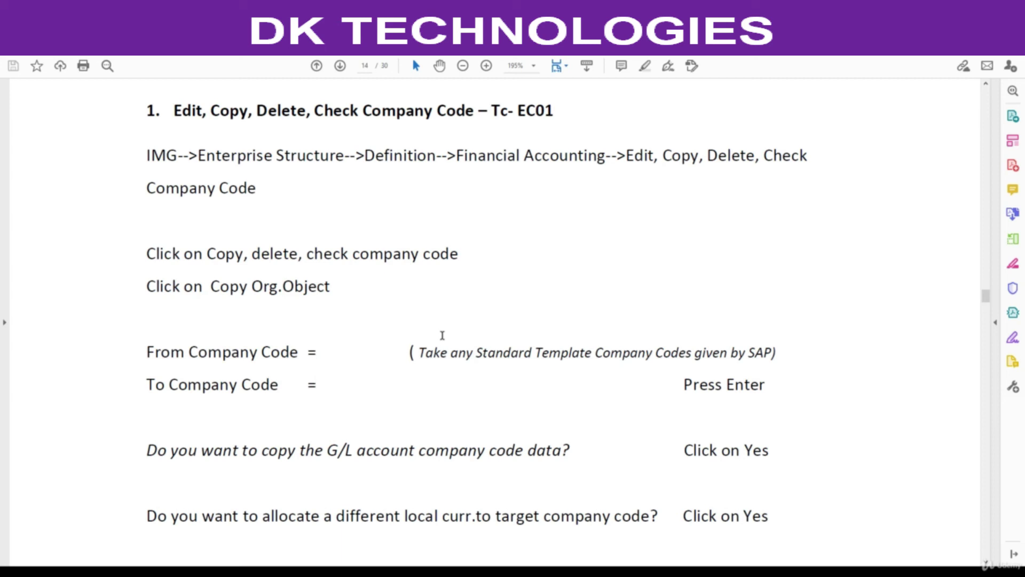
pyautogui.scroll(-2, 442, 335)
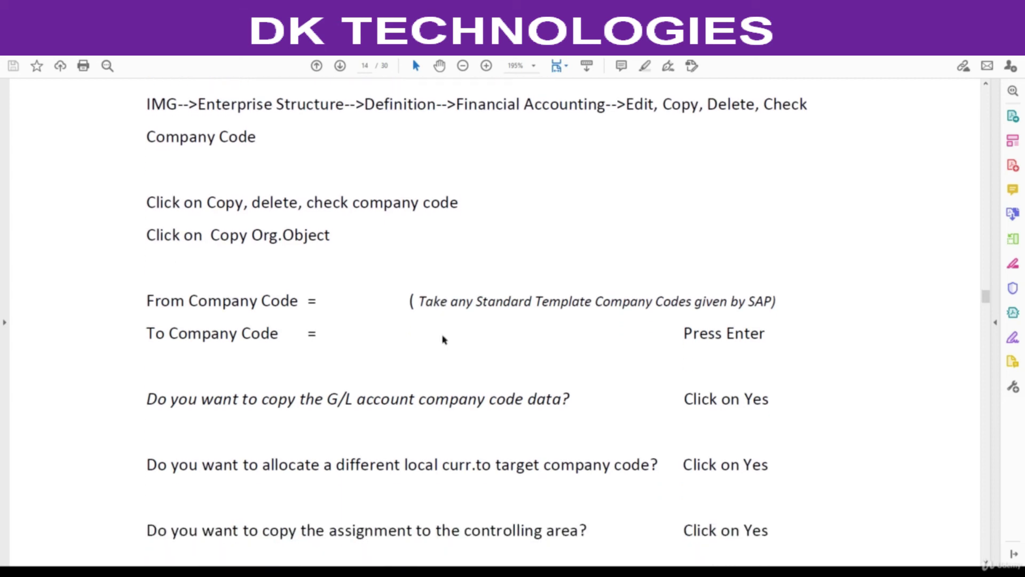
pyautogui.scroll(2, 442, 337)
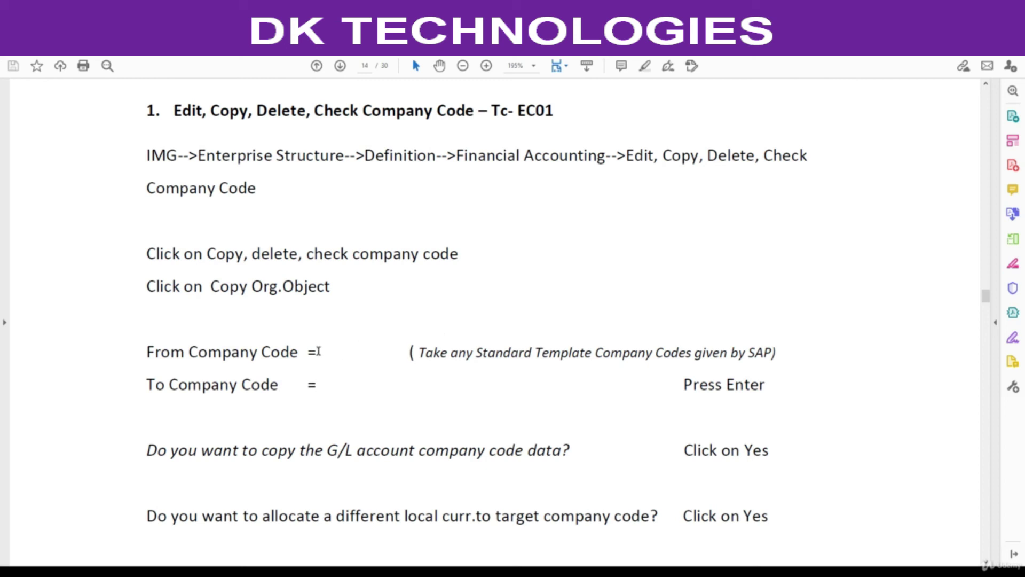
pyautogui.click(339, 353)
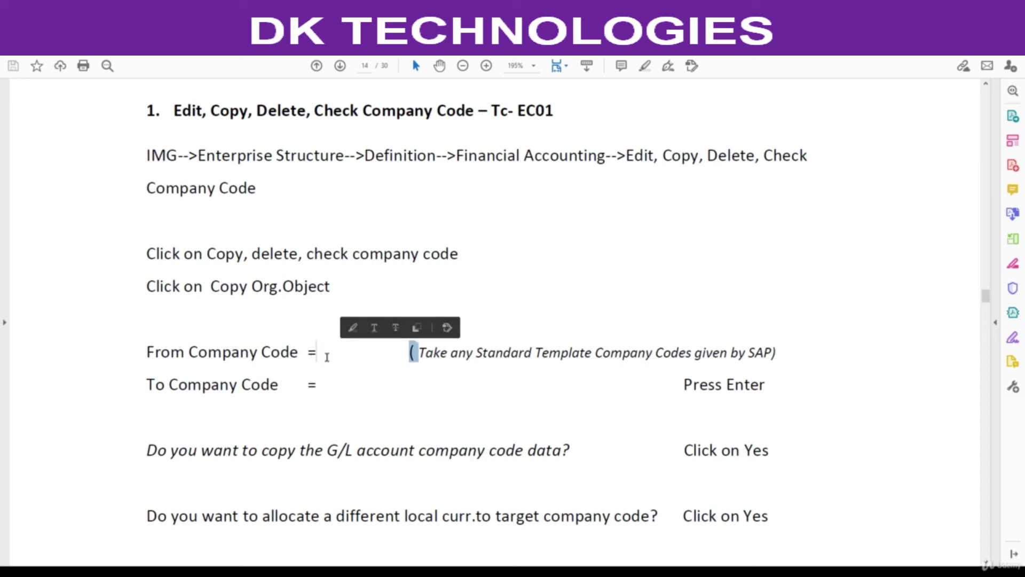
# - Switch back to SAP, execute Edit, Copy, Delete, Check Company Code and open its Copy, delete, check company code activity
pyautogui.moveTo(537, 571)
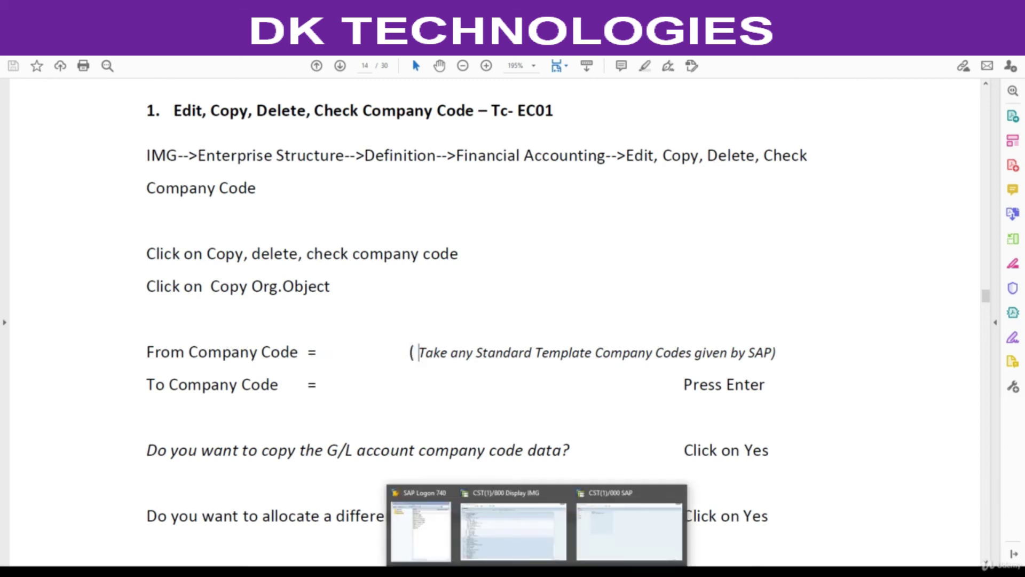
pyautogui.click(529, 535)
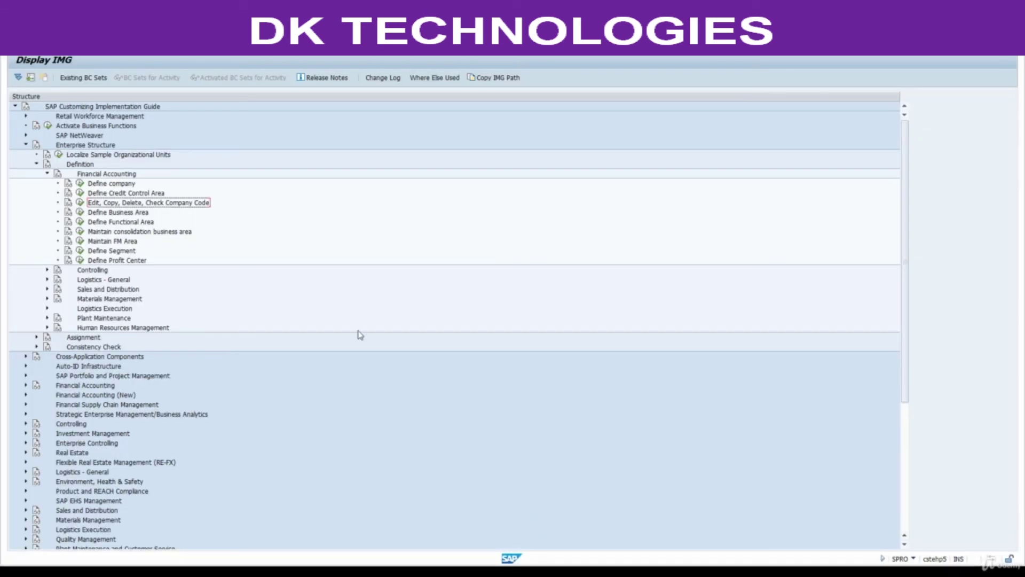
pyautogui.click(80, 205)
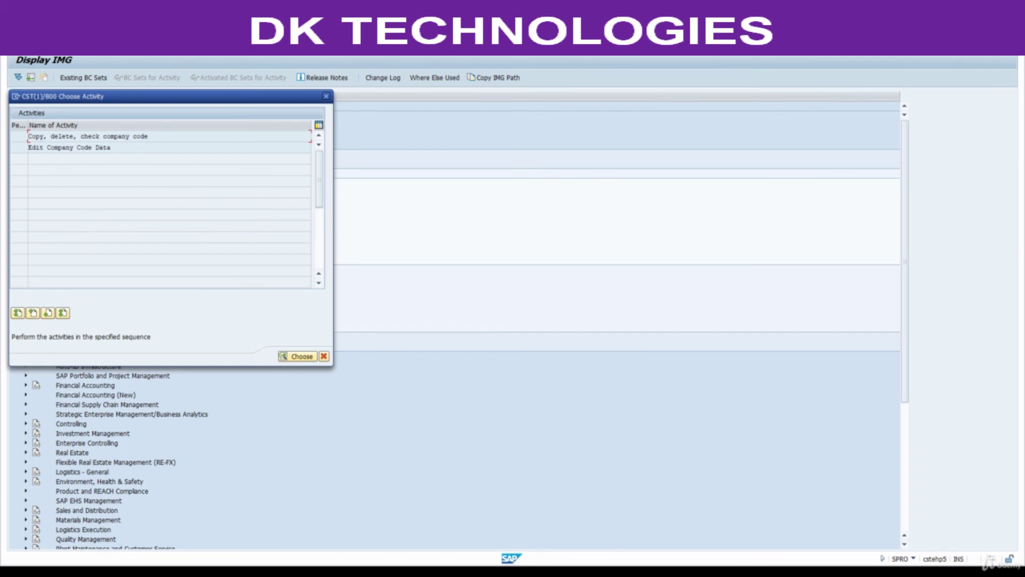
pyautogui.click(469, 572)
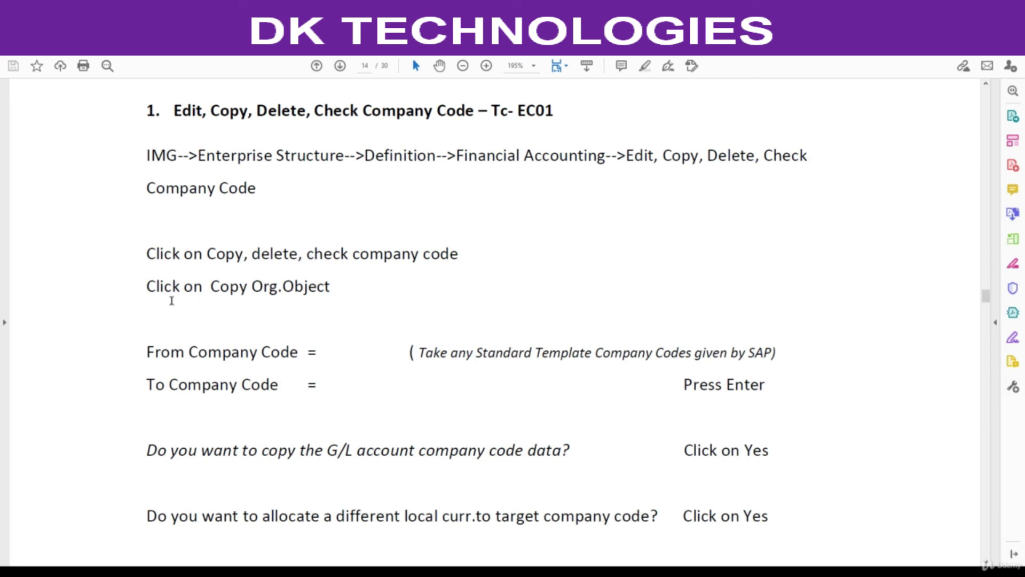
pyautogui.hotkey('alt', 'Tab')
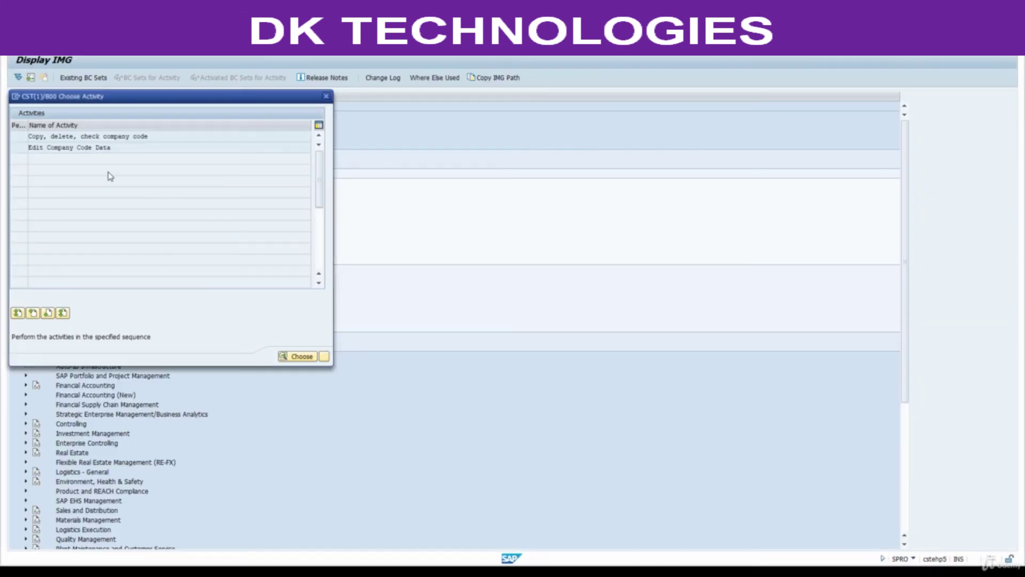
pyautogui.click(86, 136)
pyautogui.doubleClick(85, 136)
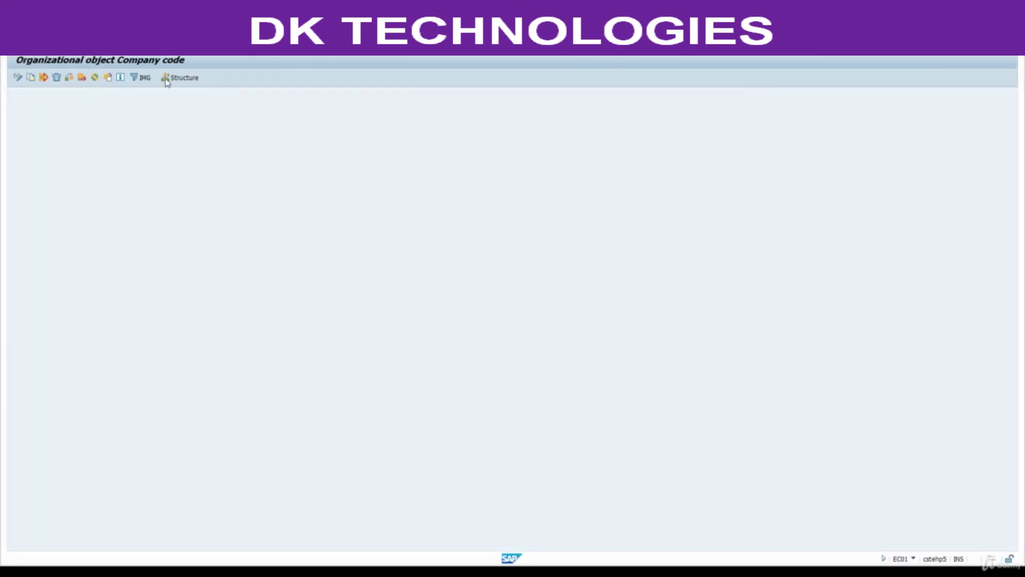
# - Check the Copy Org.Object instruction in the PDF notes, then start copying the company code organizational object in SAP
pyautogui.hotkey('alt', 'Tab')
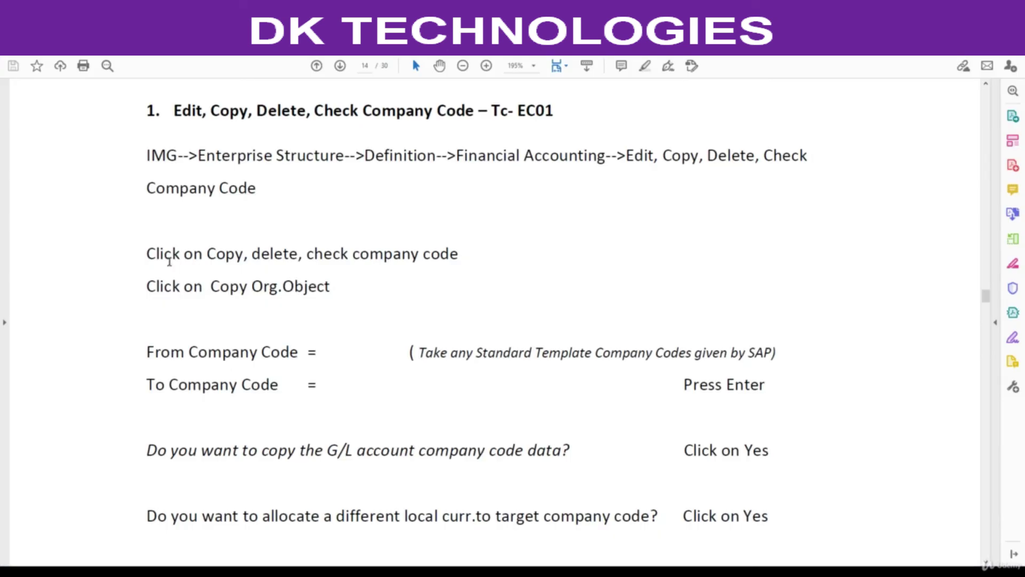
pyautogui.moveTo(147, 254); pyautogui.dragTo(458, 246)
pyautogui.moveTo(146, 287); pyautogui.dragTo(334, 288)
pyautogui.hotkey('alt', 'Tab')
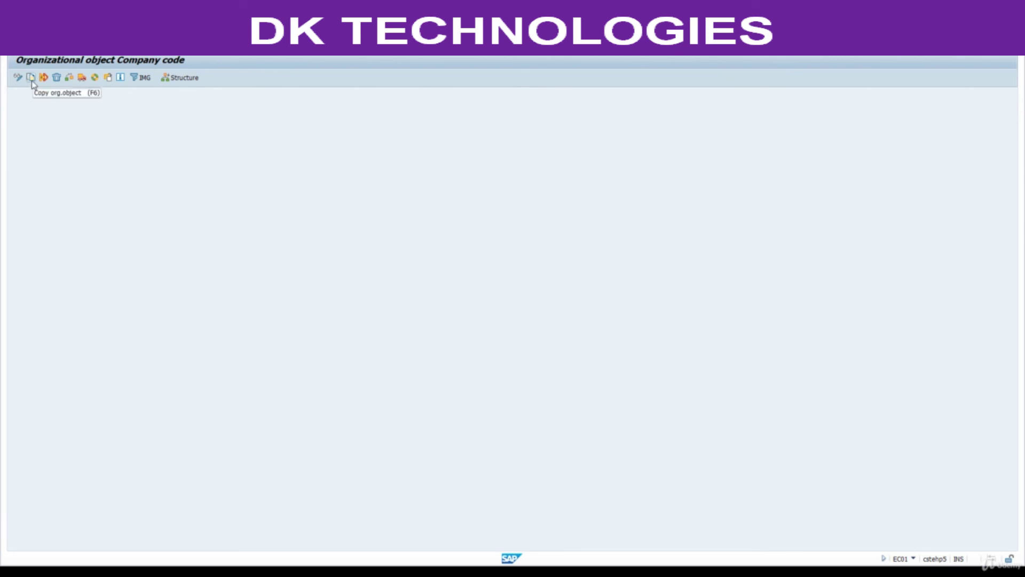
pyautogui.click(31, 77)
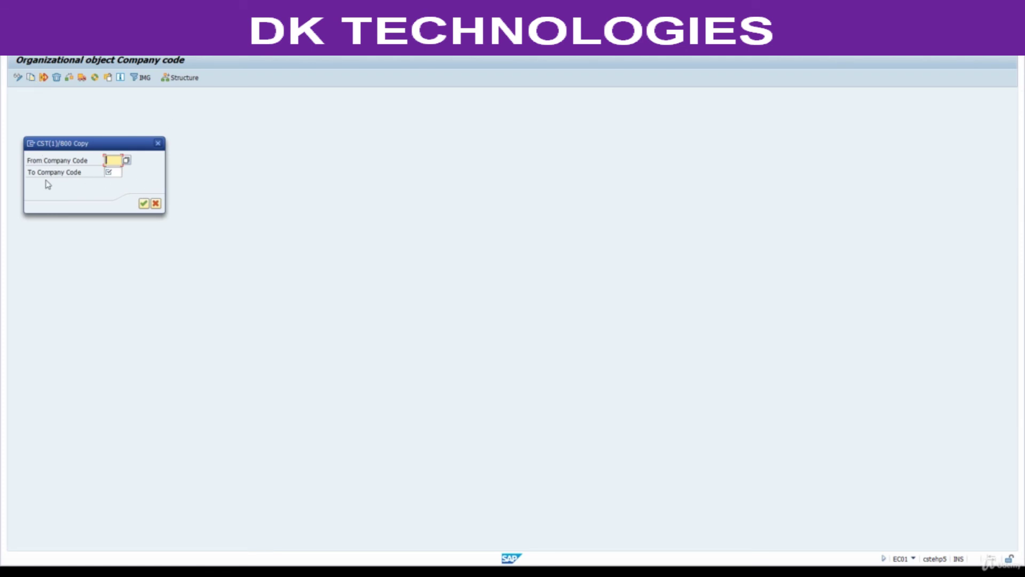
# - Compare the copy entries with the PDF notes and choose 0001 (SAP A.G.) as the From Company Code in SAP
pyautogui.hotkey('alt', 'Tab')
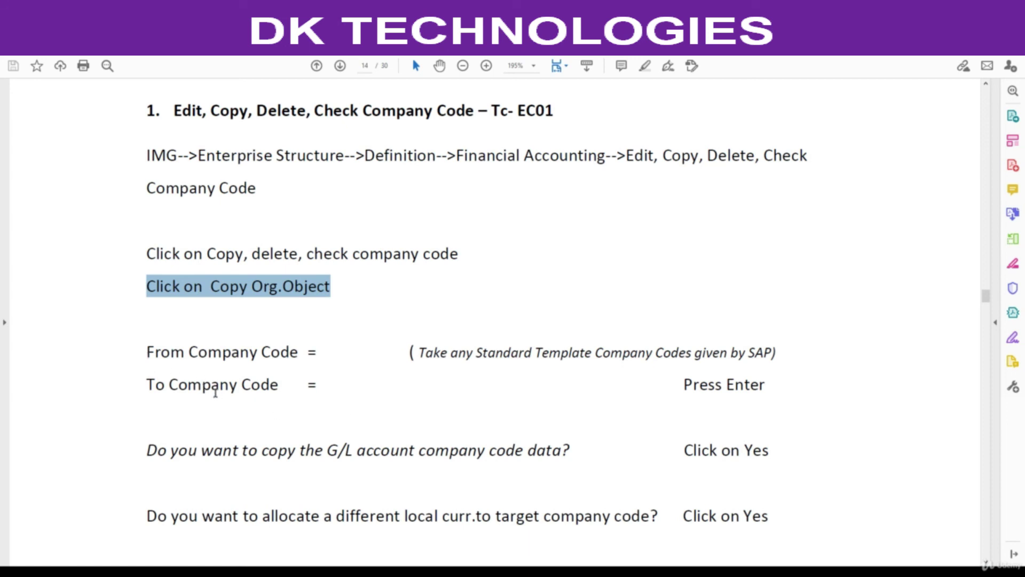
pyautogui.hotkey('alt', 'Tab')
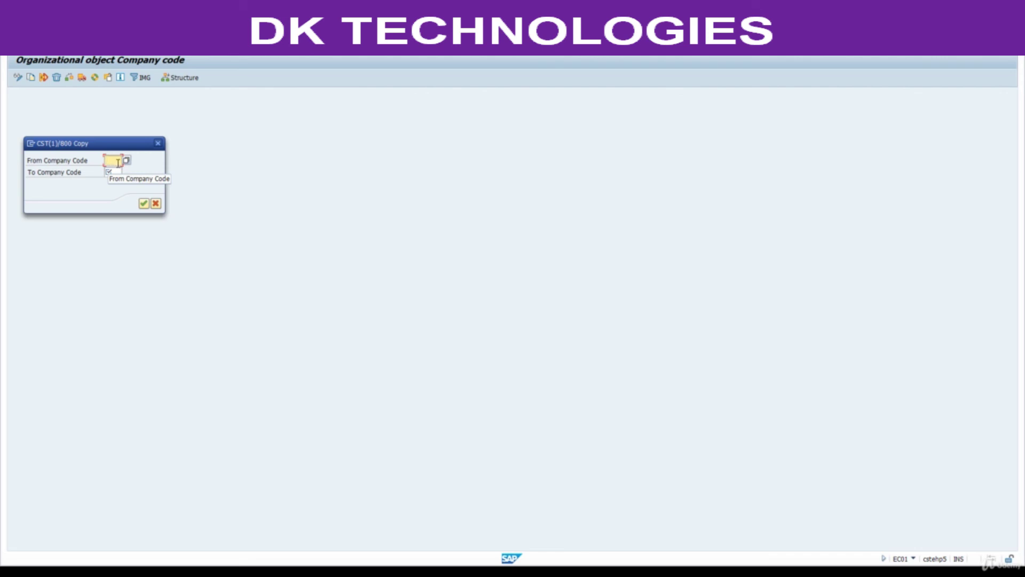
pyautogui.click(126, 160)
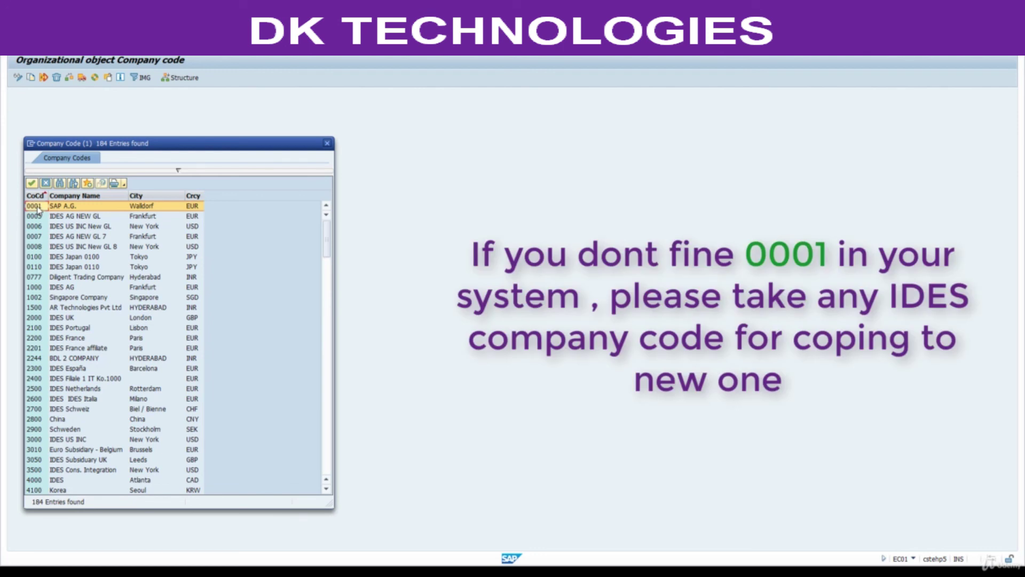
pyautogui.doubleClick(36, 206)
pyautogui.click(113, 172)
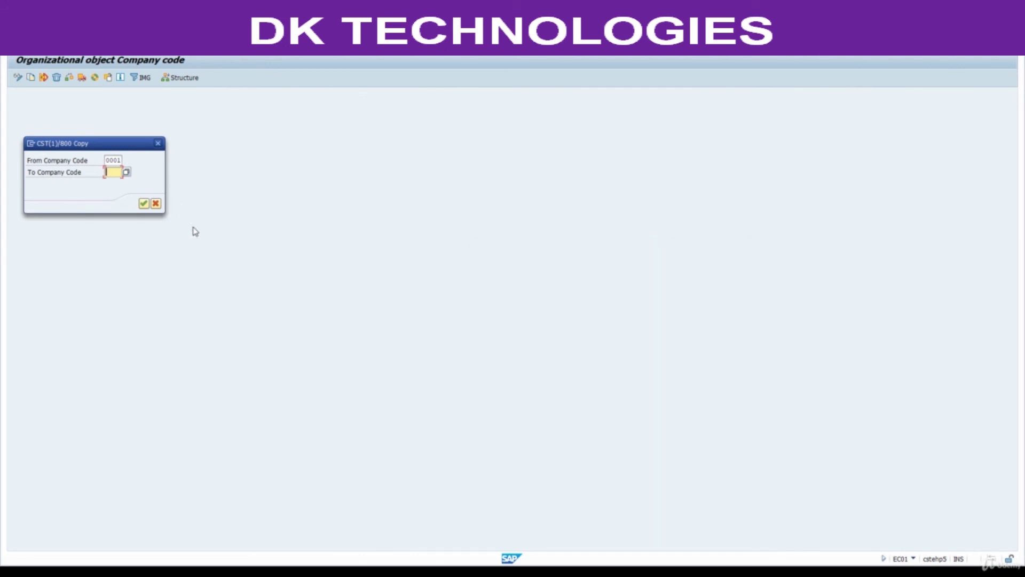
# - Switch to the PDF notes and look back through the list of configuration activities on page 13
pyautogui.hotkey('alt', 'Tab')
pyautogui.scroll(5, 422, 337)
pyautogui.scroll(10, 423, 334)
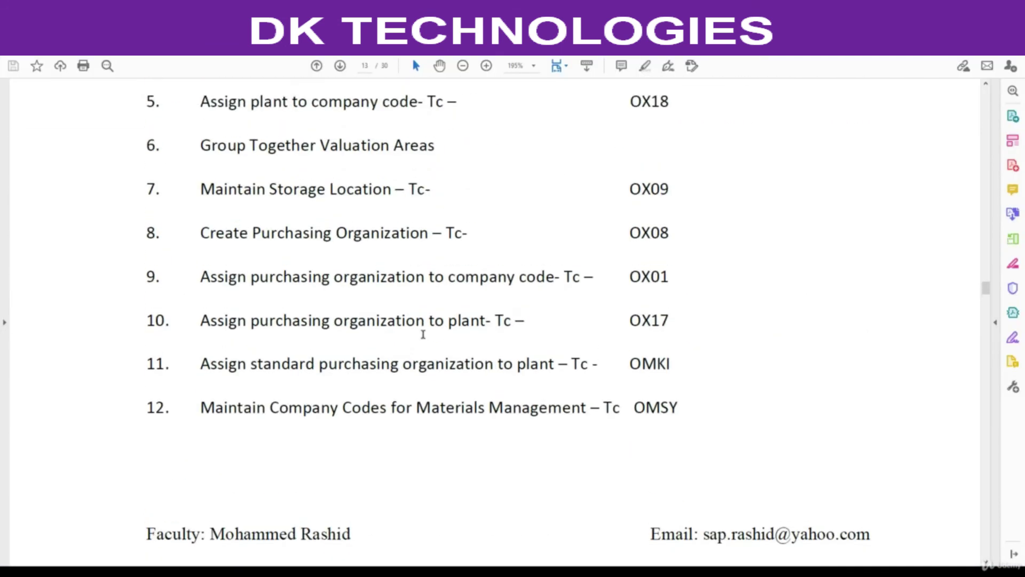